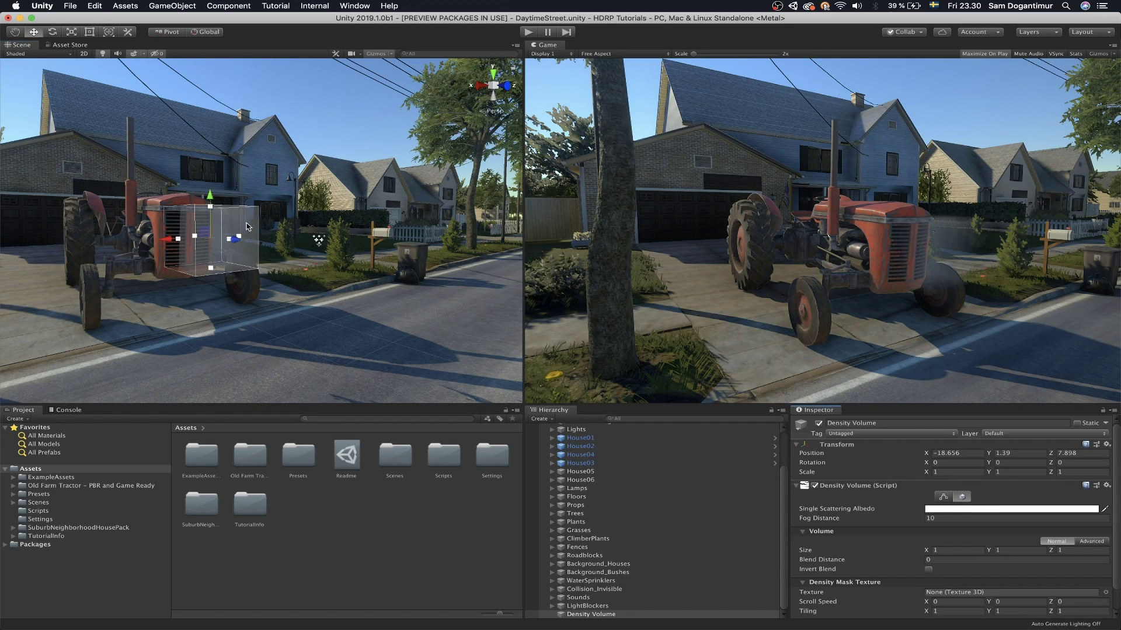
Stretch the Density Volume's bounds to about 312 so fog fills the street
left_click(942, 496)
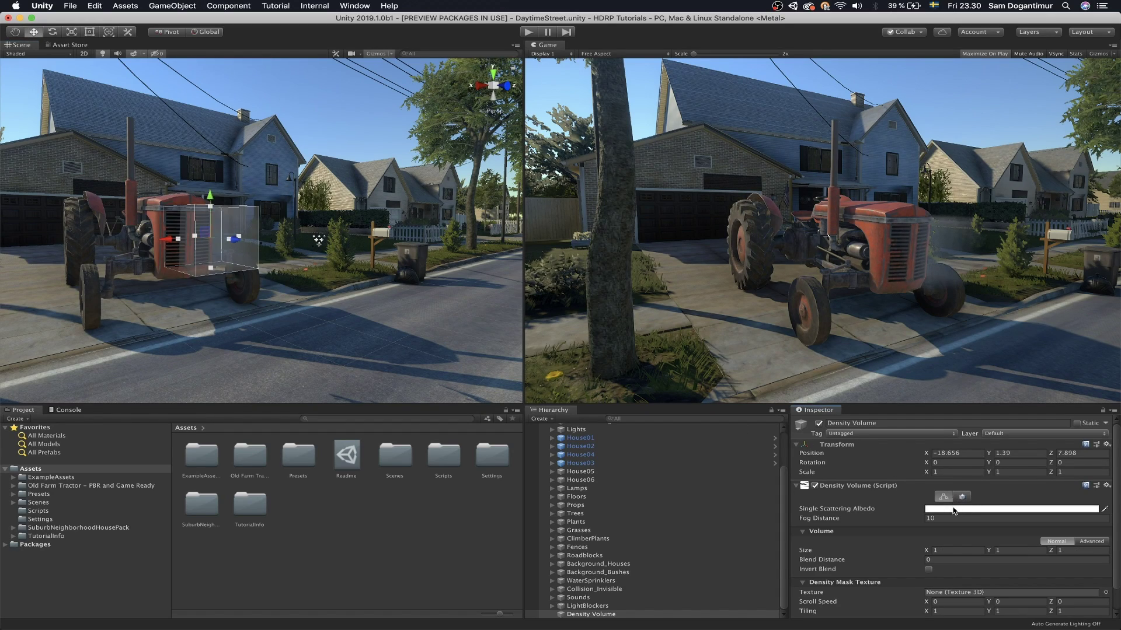
left_click_drag(196, 238, 1, 370)
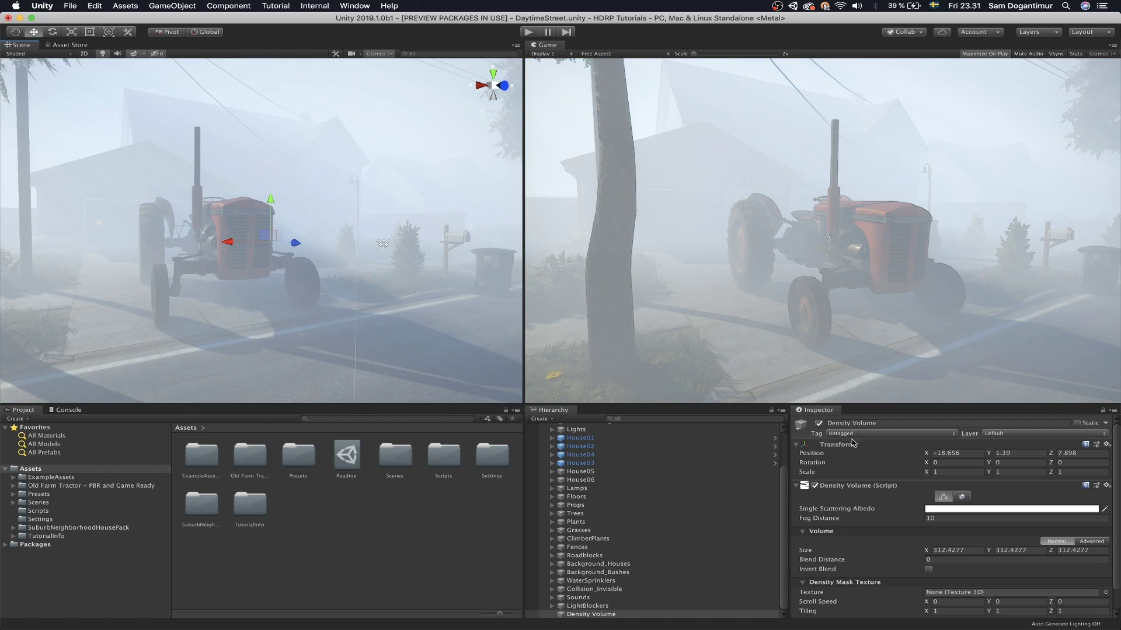
scroll(1051, 520, "down", 2)
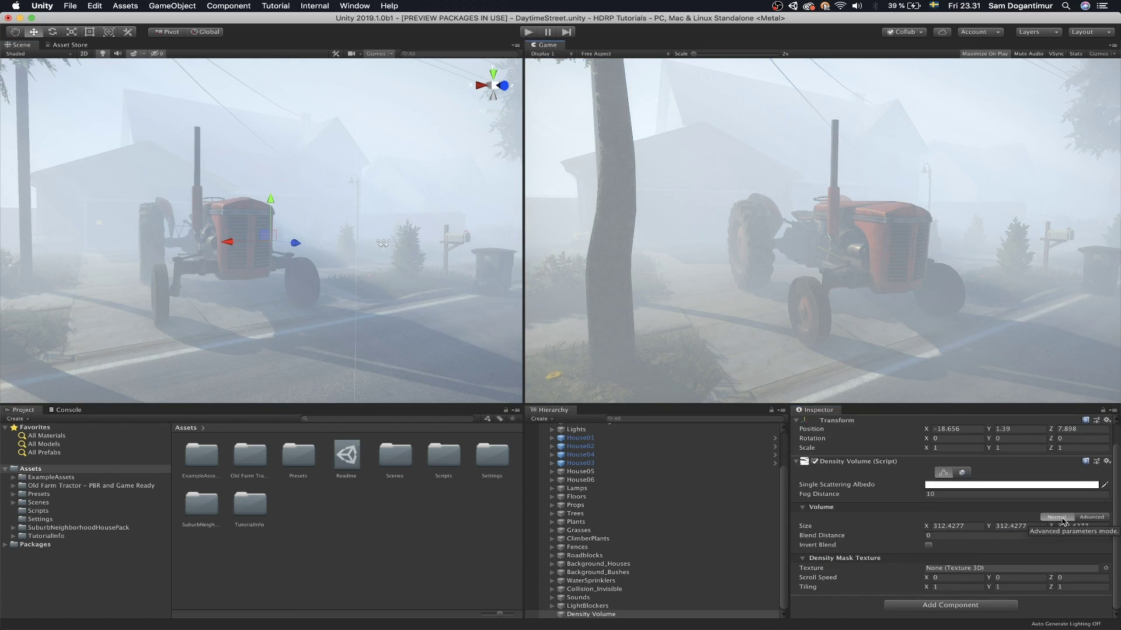
Switch the Volume to Advanced and set Blend Distance X, Y and Z to 312.4277
left_click(1091, 517)
left_click(834, 535)
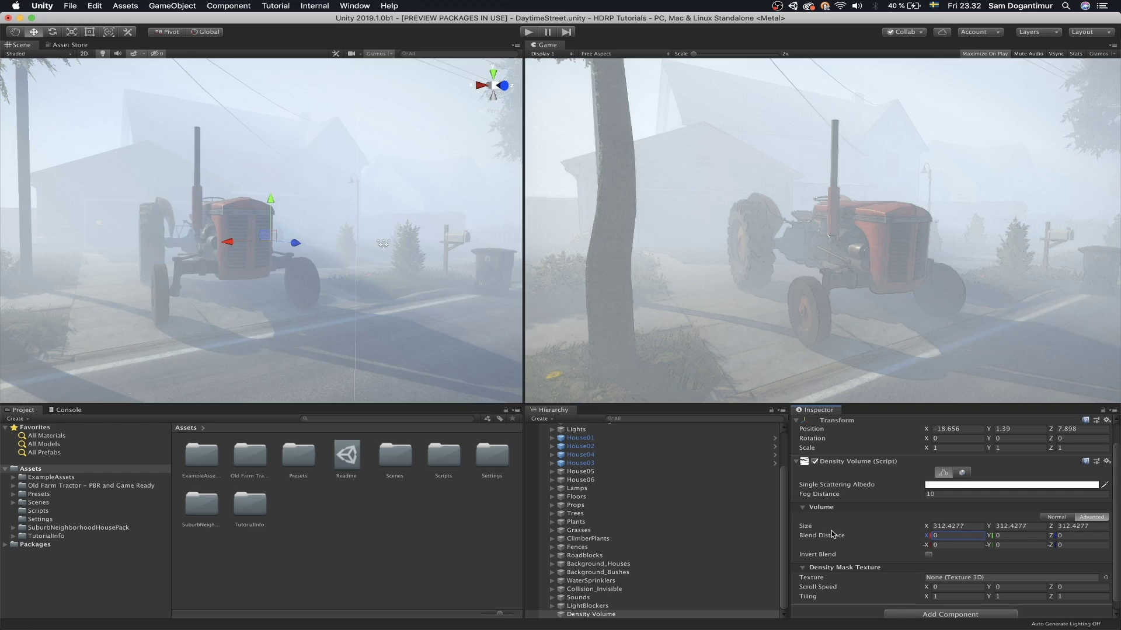
type("312.4277")
left_click(1013, 536)
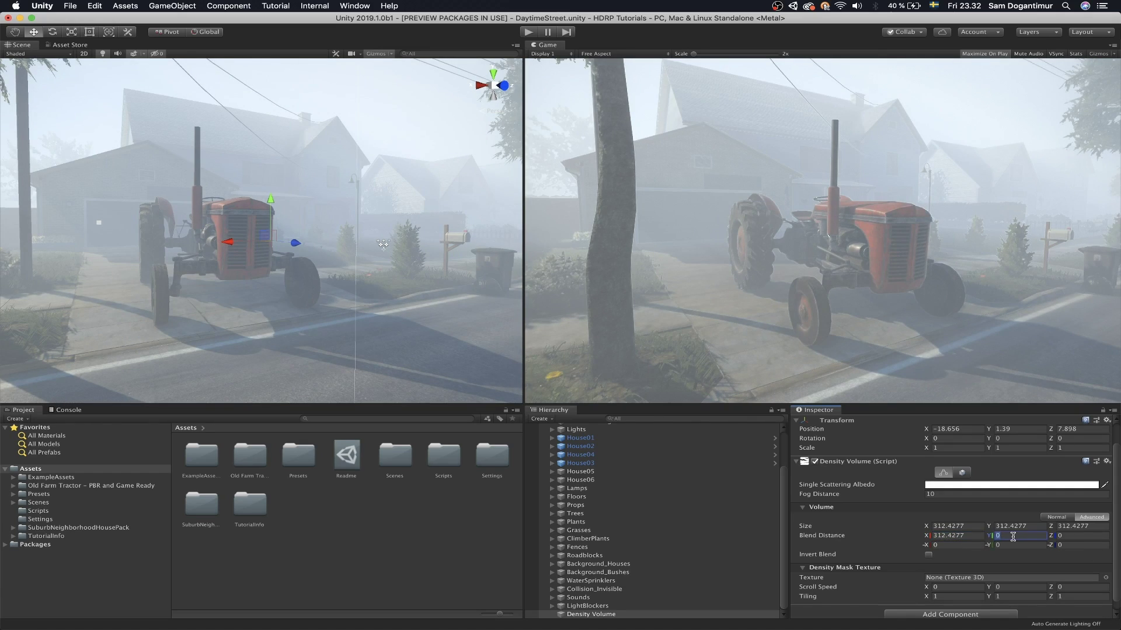
type("312.4277")
key("Tab")
type("312.4277")
scroll(964, 467, "up", 2)
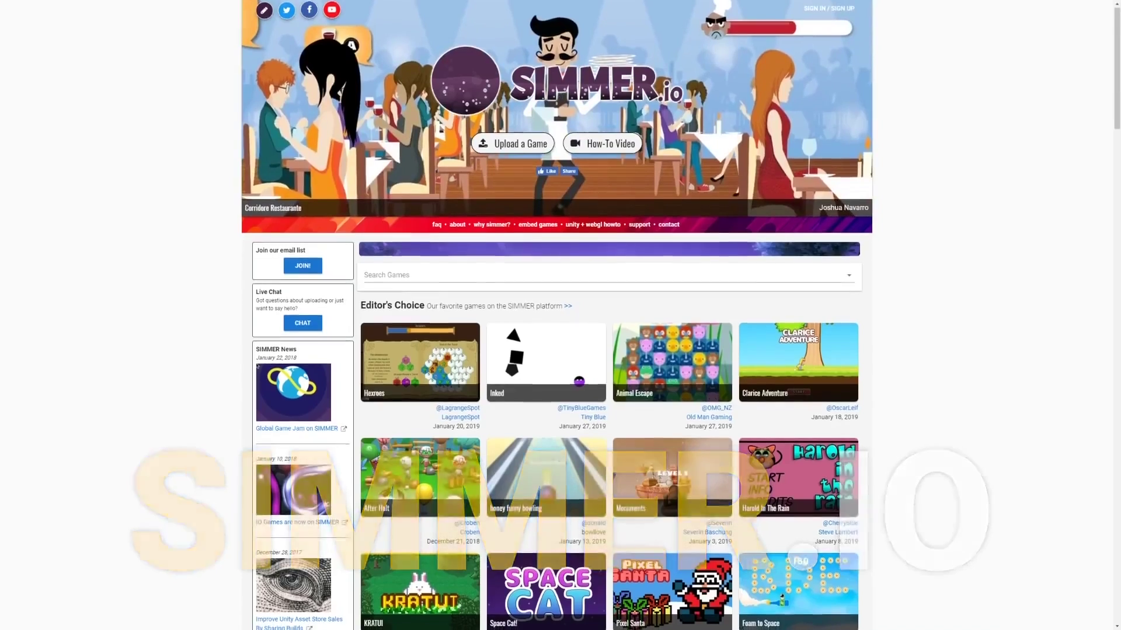
Scroll to the FAQ and expand the answer on getting a game onto the front page
scroll(802, 558, "down", 1)
scroll(561, 315, "down", 2)
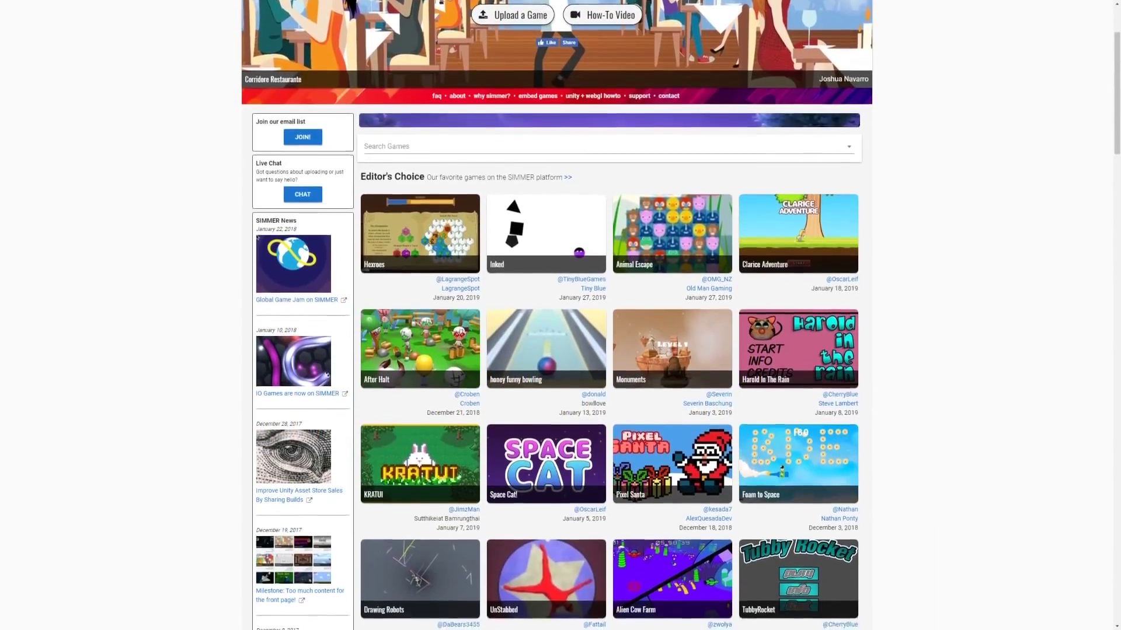
scroll(609, 315, "down", 2)
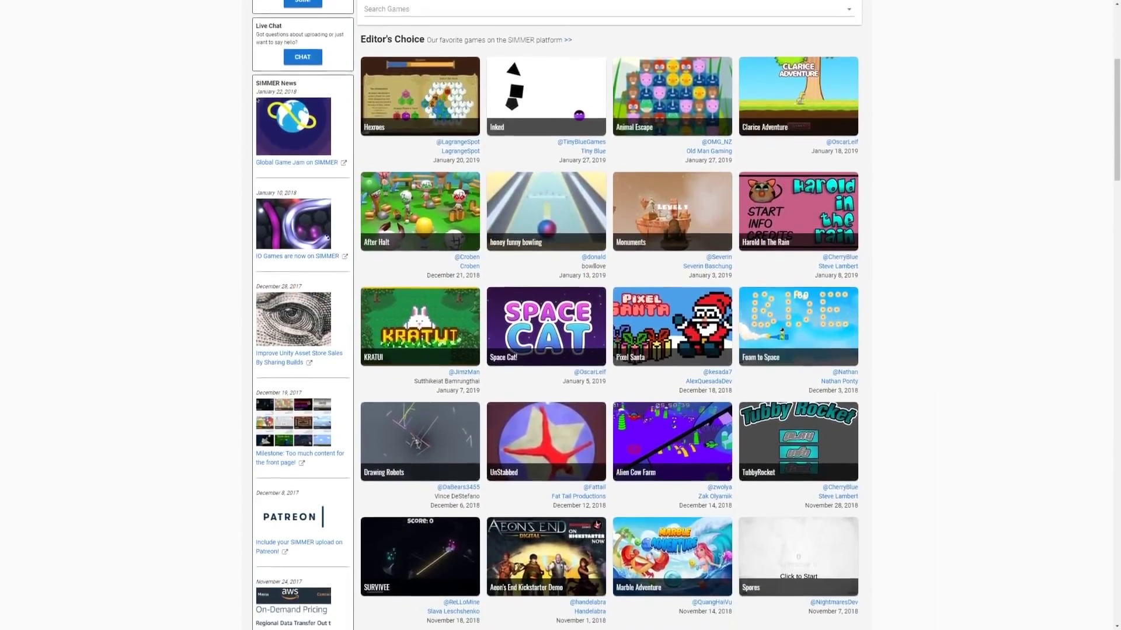
scroll(610, 315, "down", 2)
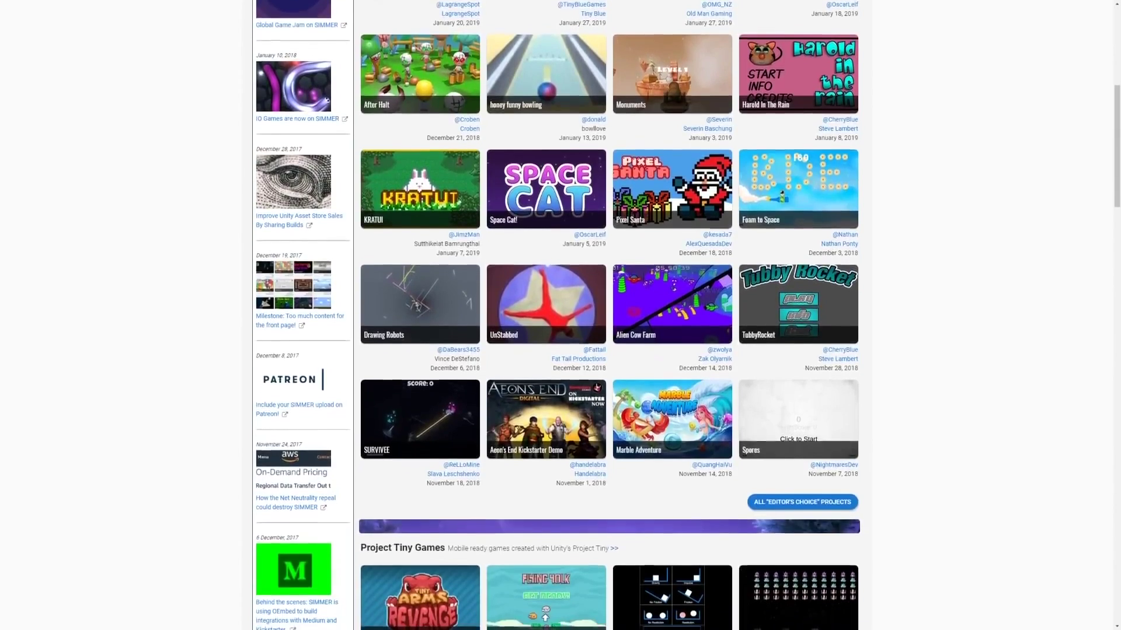
scroll(609, 315, "down", 2)
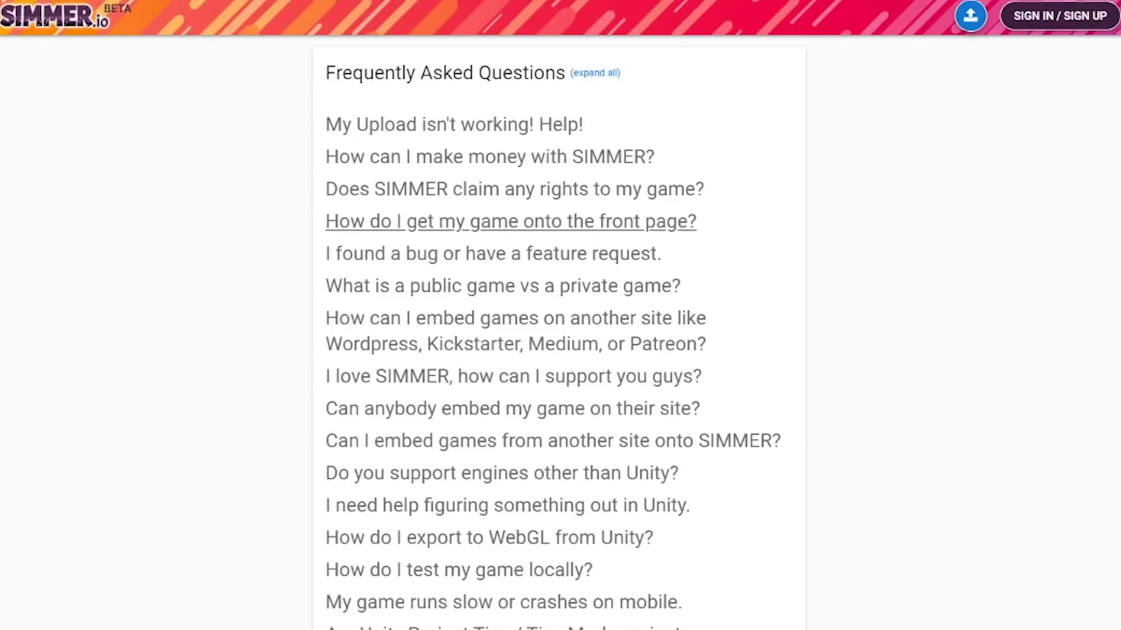
left_click(511, 221)
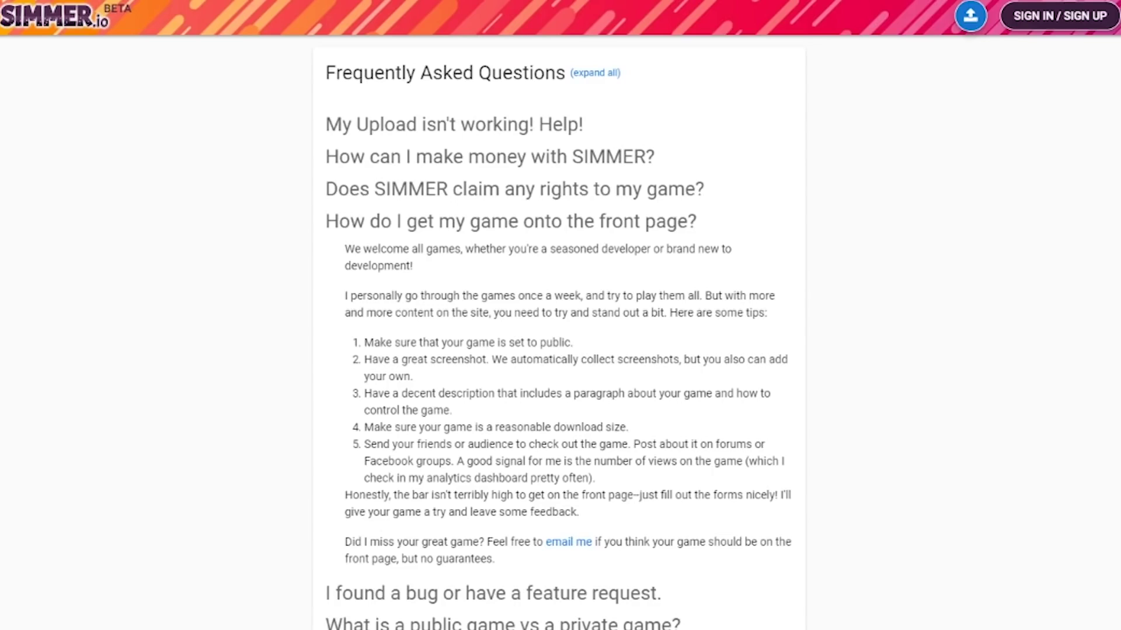
scroll(559, 338, "down", 5)
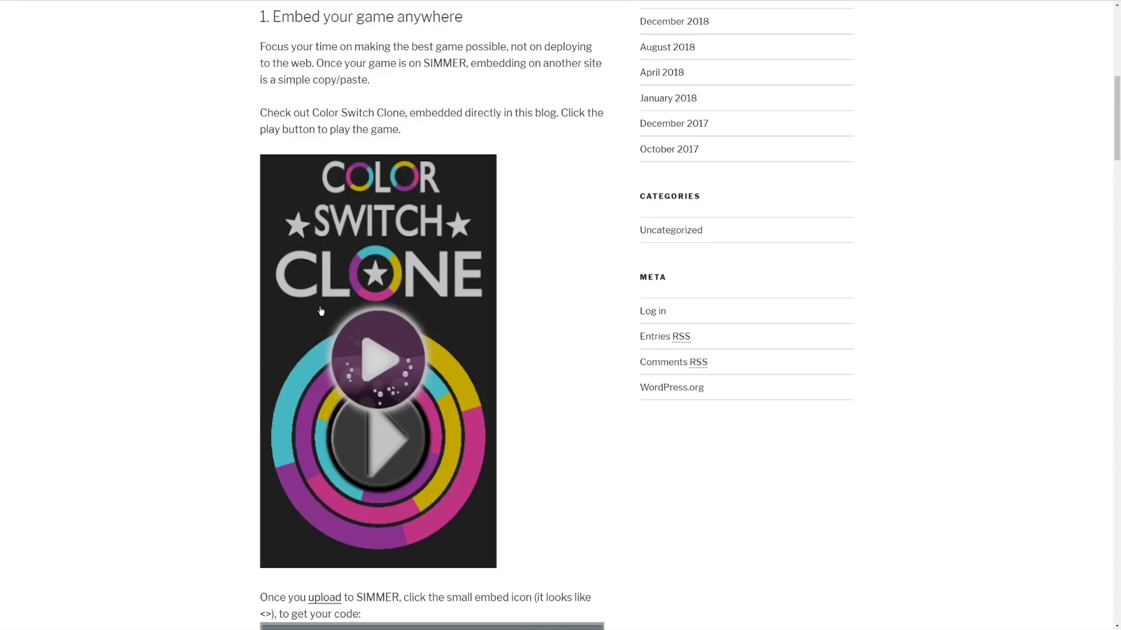
Start the embedded Color Switch Clone and bounce the ball a few times
left_click(378, 345)
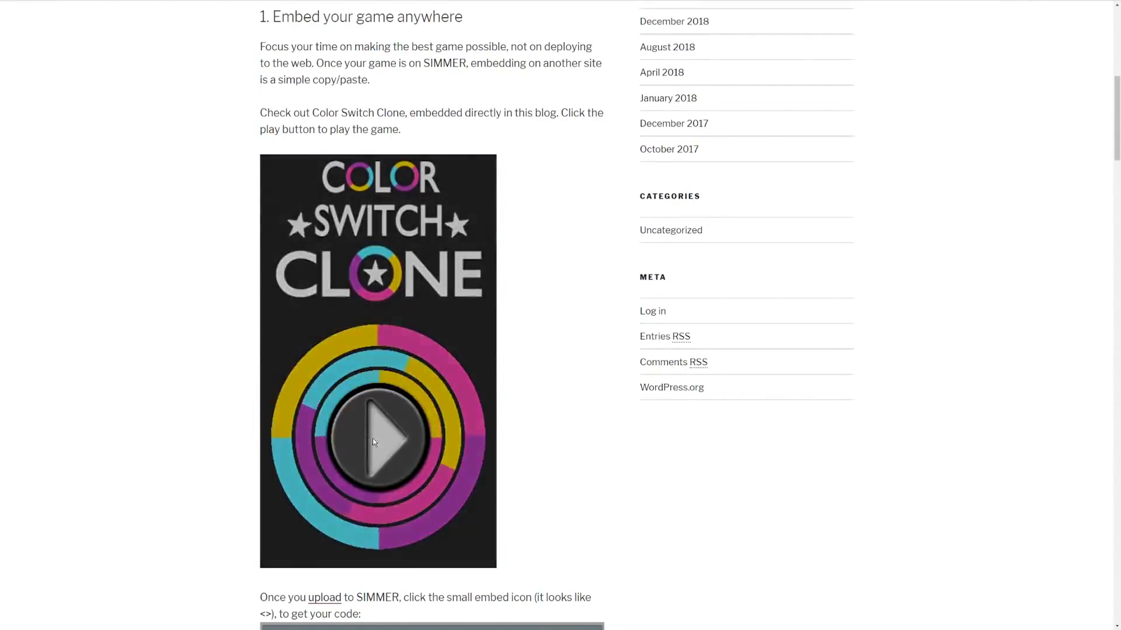
left_click(379, 432)
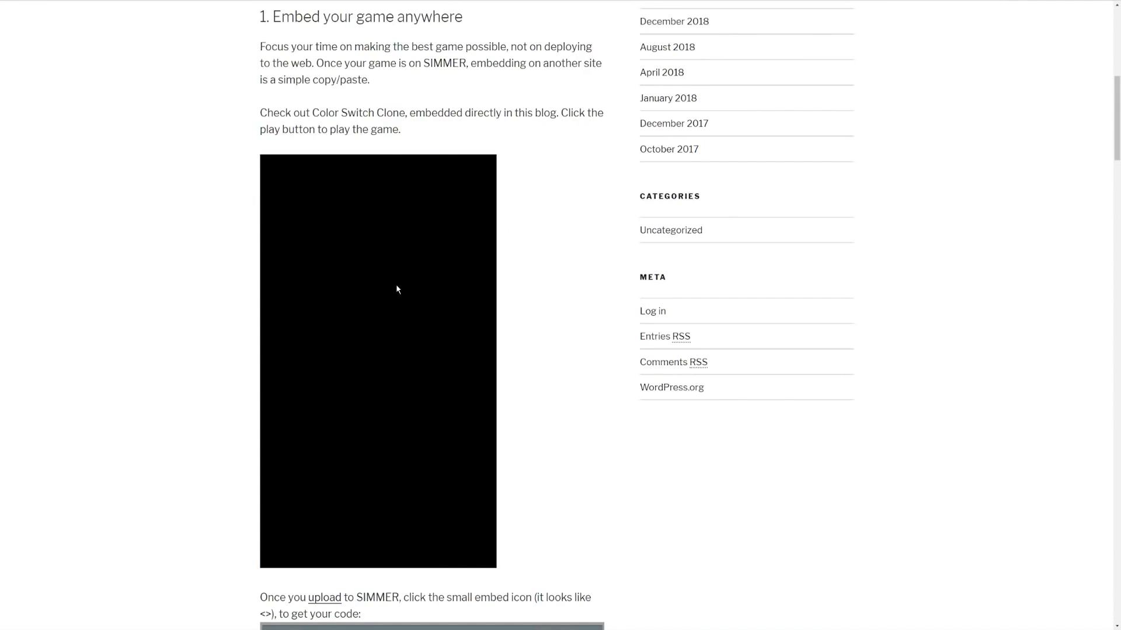
left_click(379, 327)
left_click(360, 358)
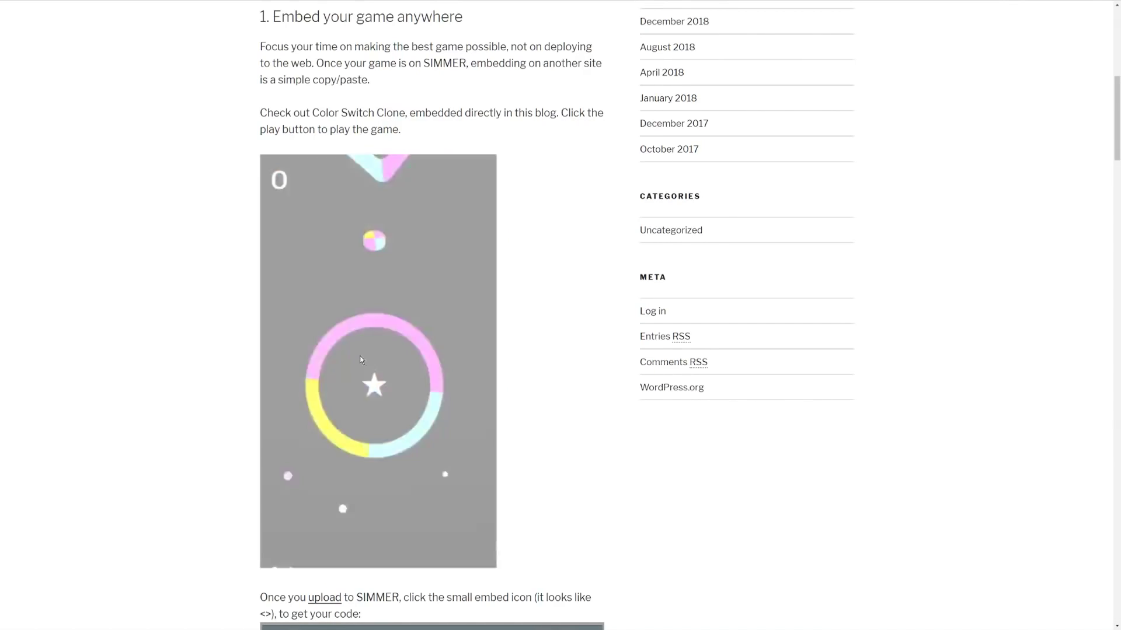
left_click(367, 429)
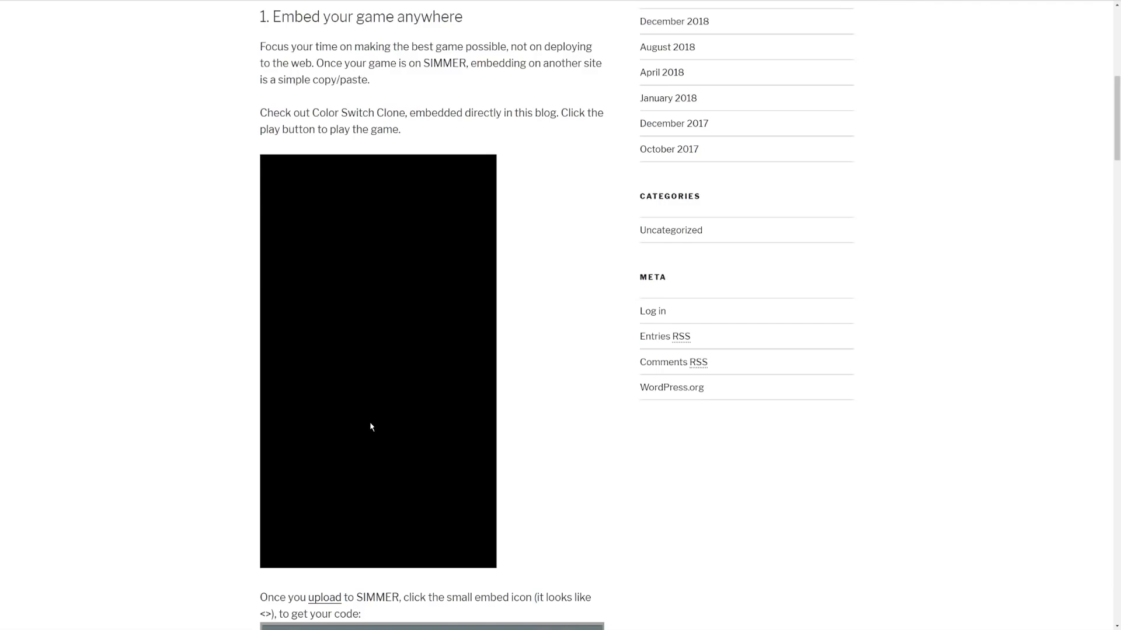
Restart Color Switch, collect the star for 1 point, then enter simmer.io/sykoo
left_click(409, 449)
left_click(428, 458)
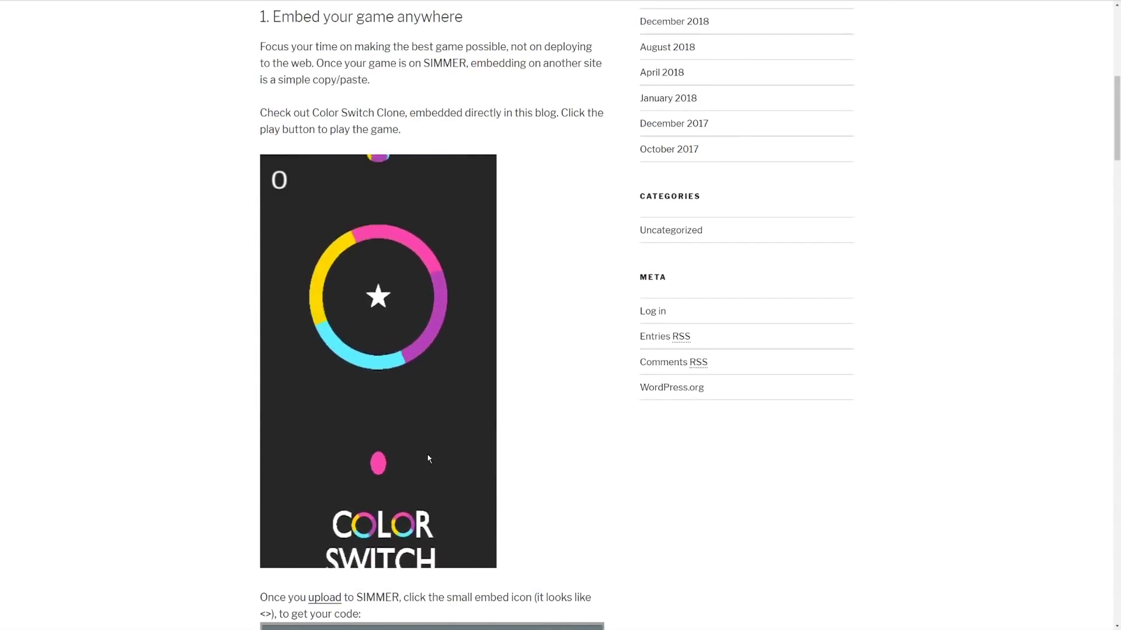
left_click(428, 459)
left_click(428, 458)
left_click(428, 458)
left_click(428, 456)
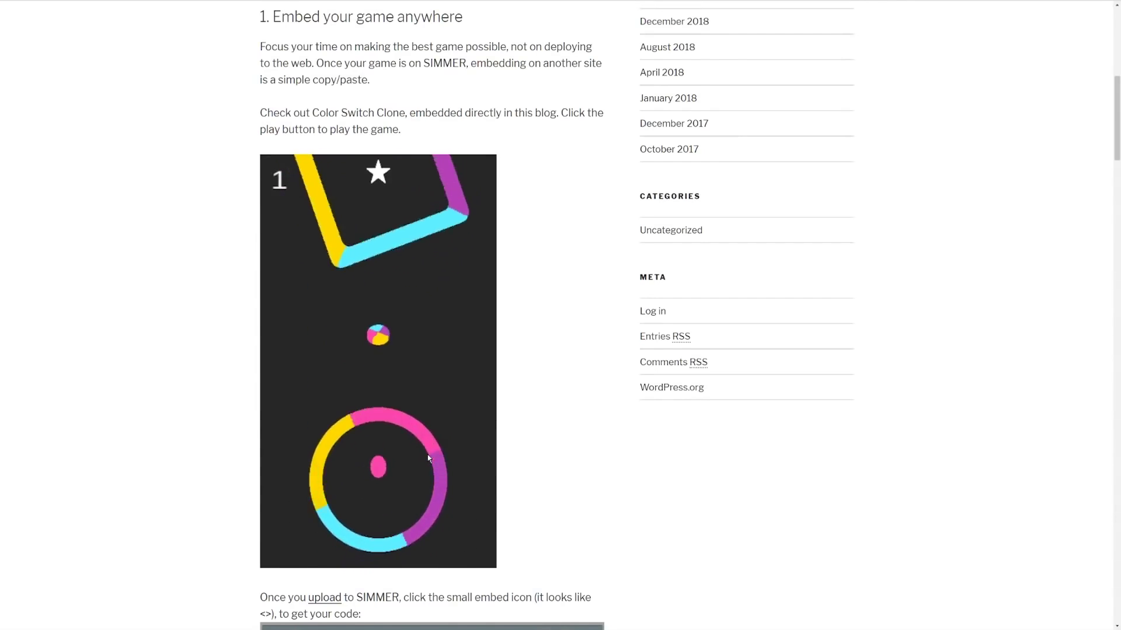
left_click(428, 456)
left_click(428, 456)
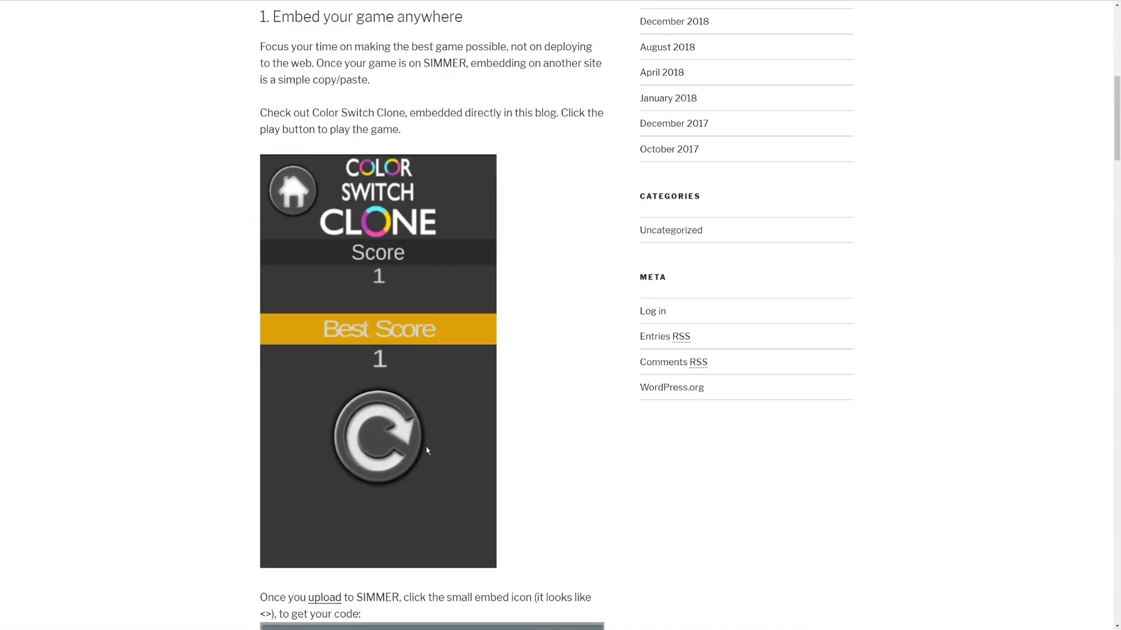
type("simmer.io/sykoo")
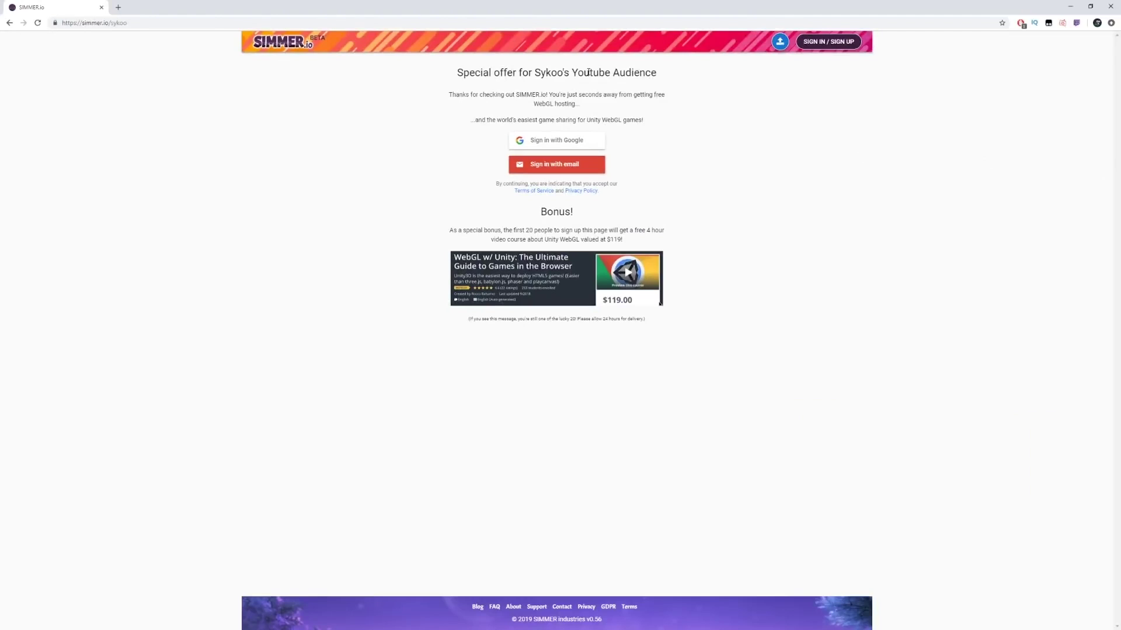
Highlight the offer heading, deselect it, then highlight the free Unity WebGL course Bonus paragraph
triple_click(588, 72)
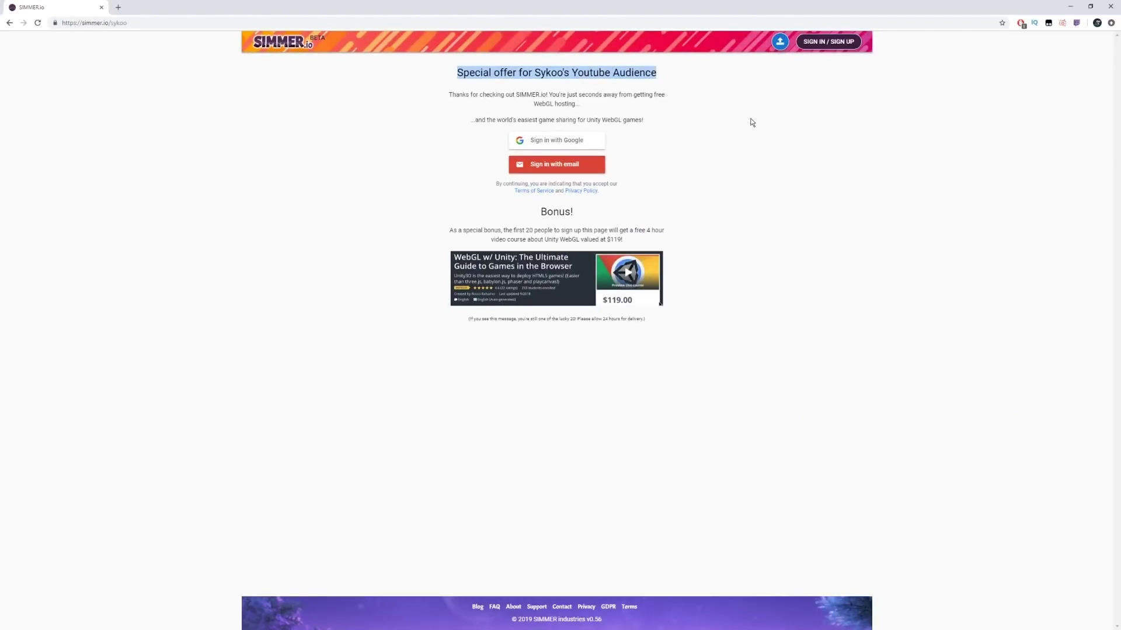
left_click(674, 150)
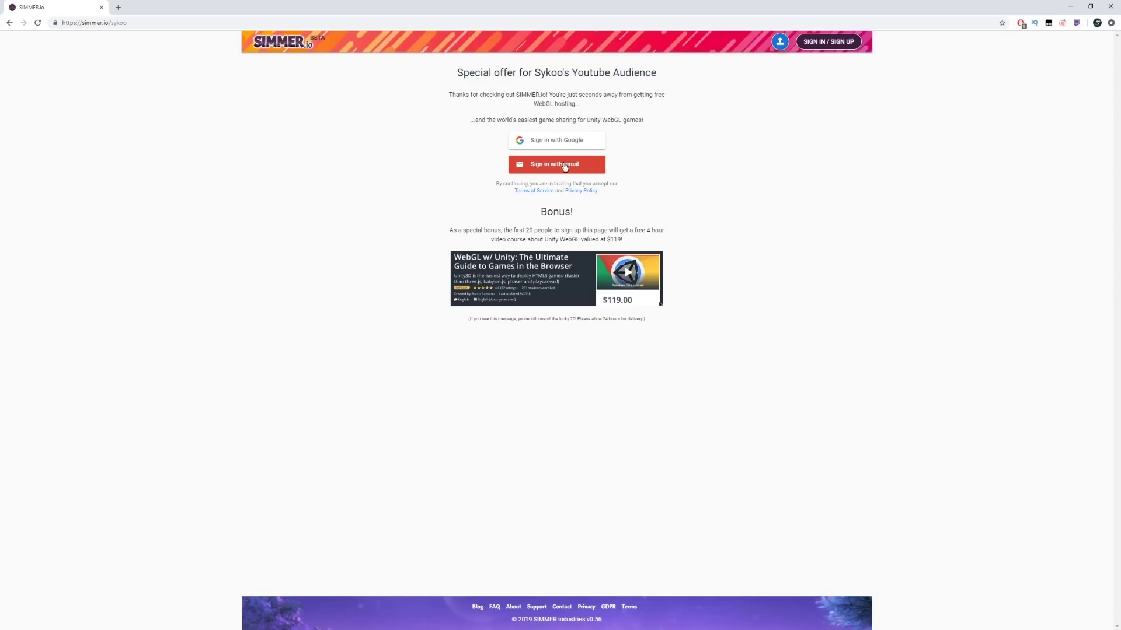
triple_click(598, 239)
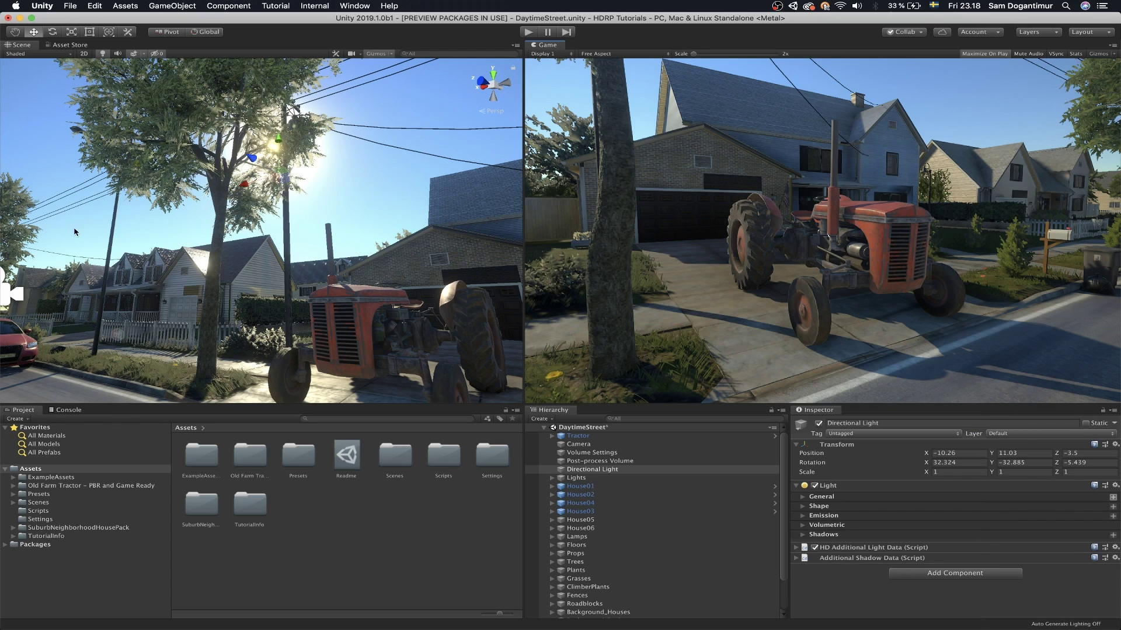
Open Window > Package Manager and view the High Definition RP 5.2.3 package details
left_click(350, 7)
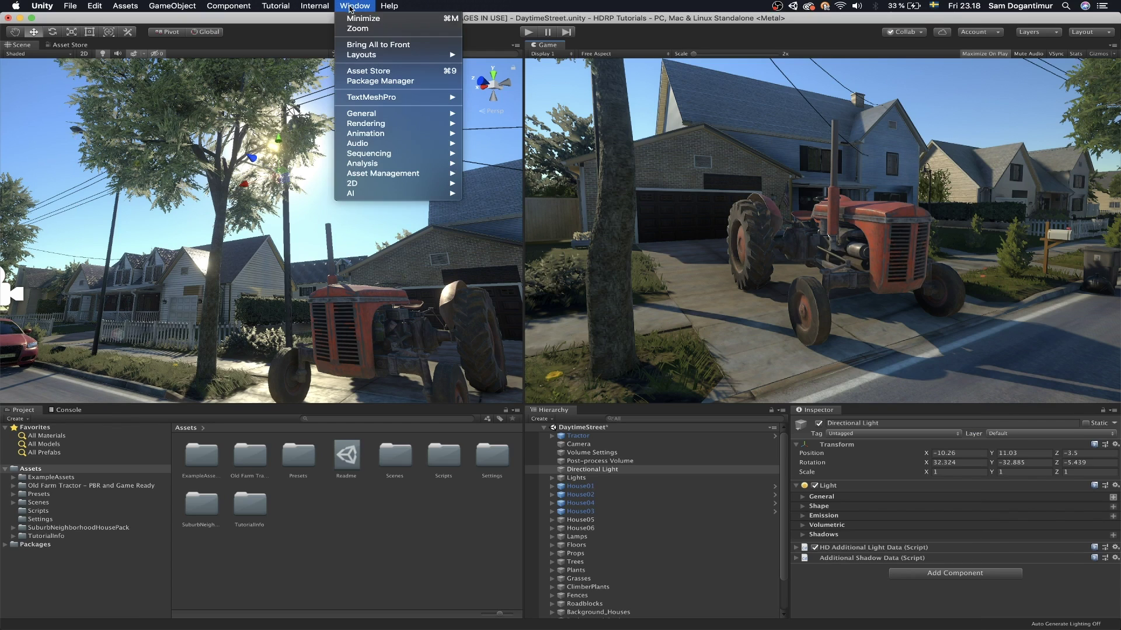
left_click(418, 82)
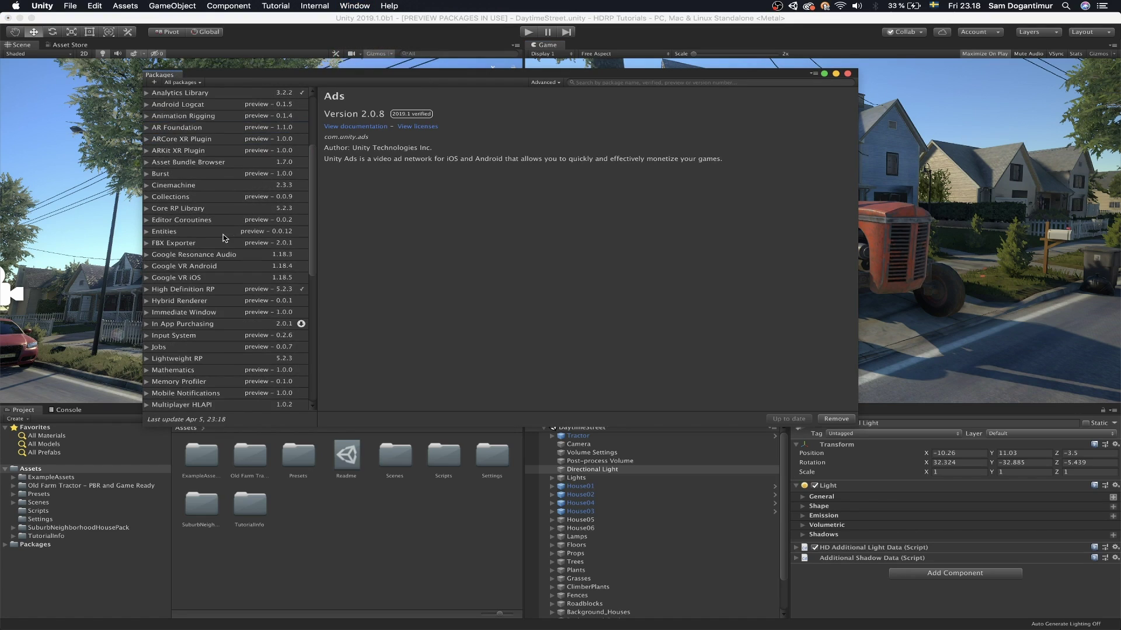
left_click(195, 292)
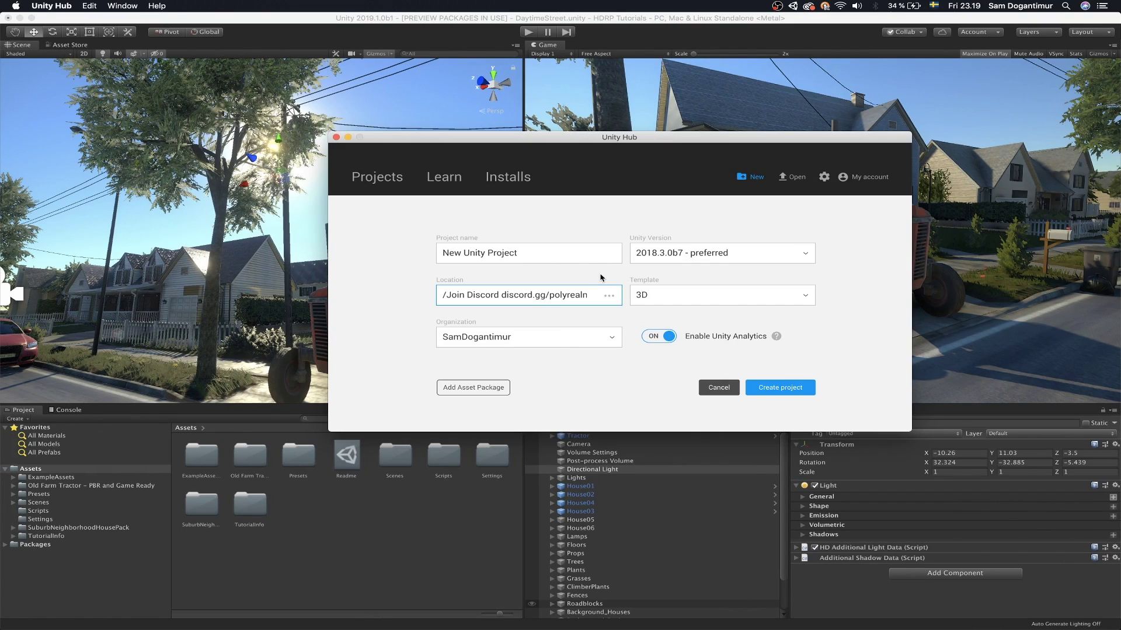
Open Unity Hub's Template dropdown to review the 2D, 3D and HDRP templates
left_click(675, 298)
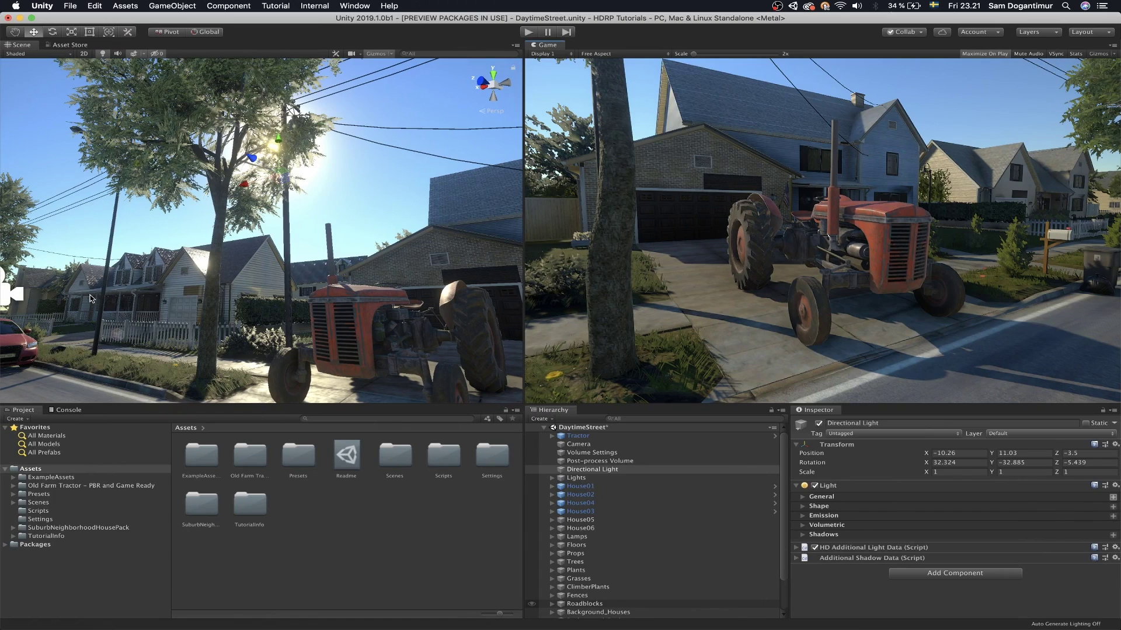
Open Project Settings > Graphics, enlarge it, and ping the Scriptable Render Pipeline asset
left_click(93, 5)
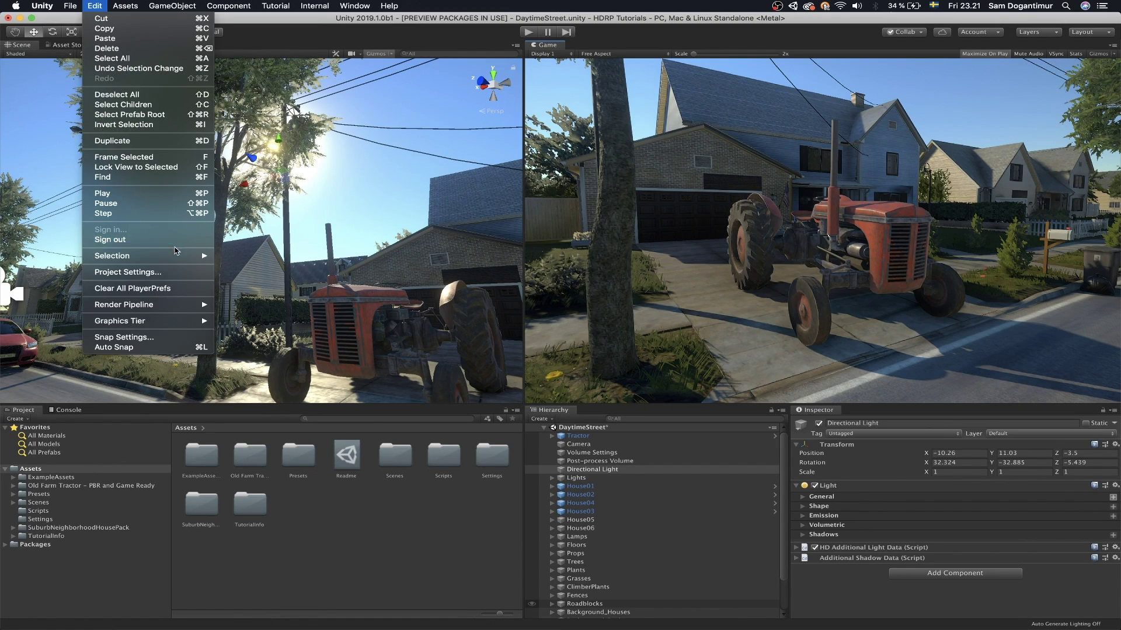
left_click(179, 272)
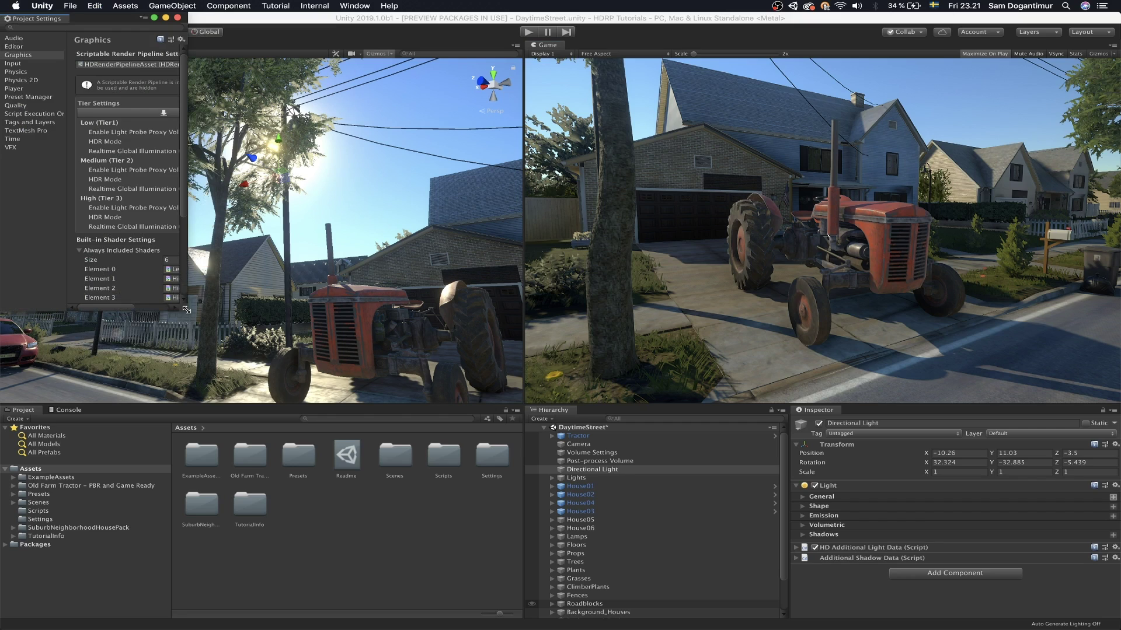
left_click_drag(186, 309, 677, 405)
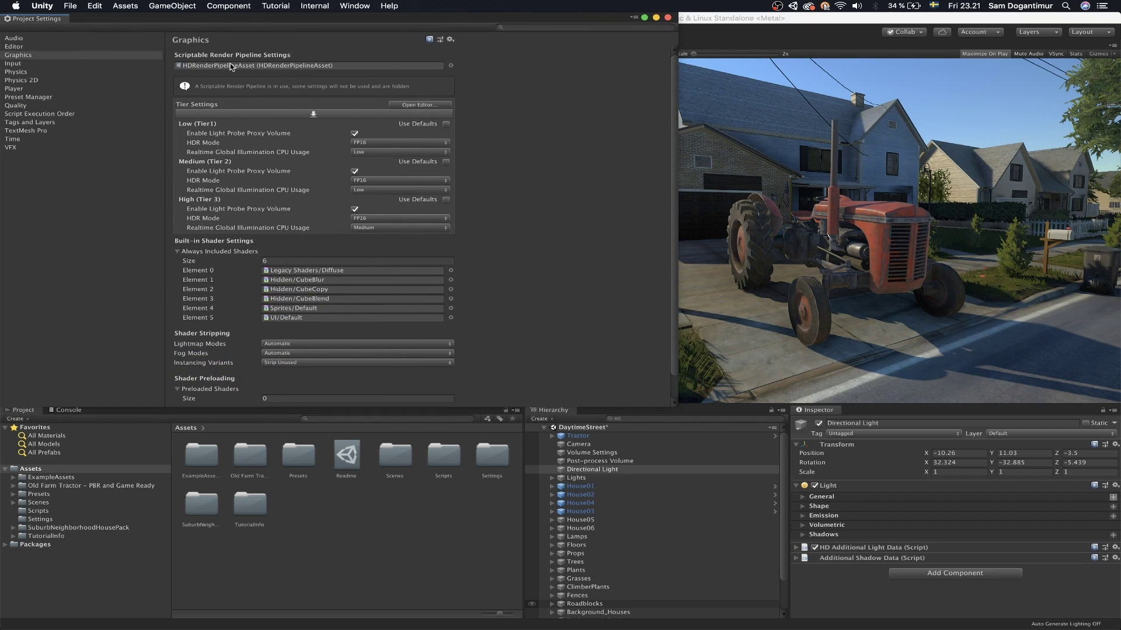
left_click(270, 66)
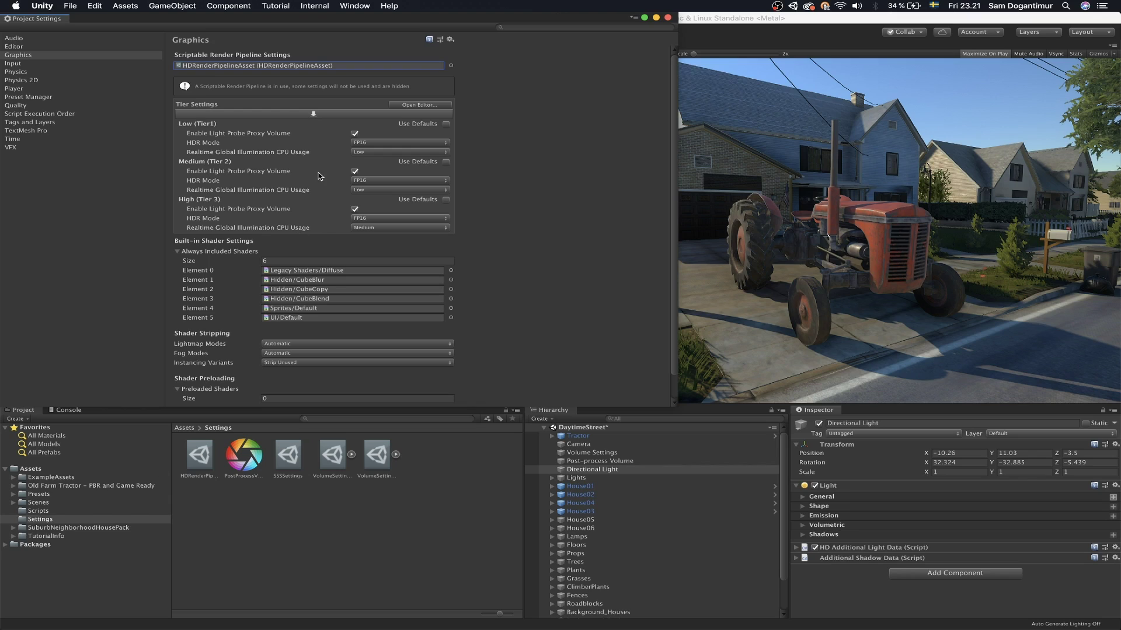
left_click(295, 66)
Enable Volumetrics and its High Quality option in HDRenderPipelineAsset's supported features, then deselect it
left_click(669, 18)
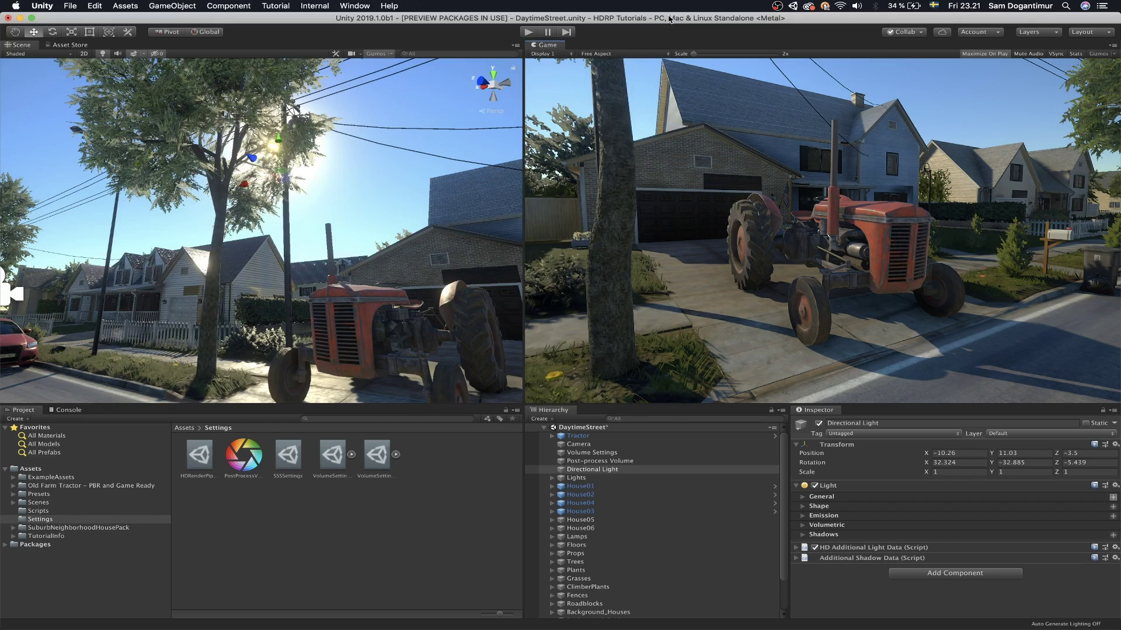
left_click(200, 461)
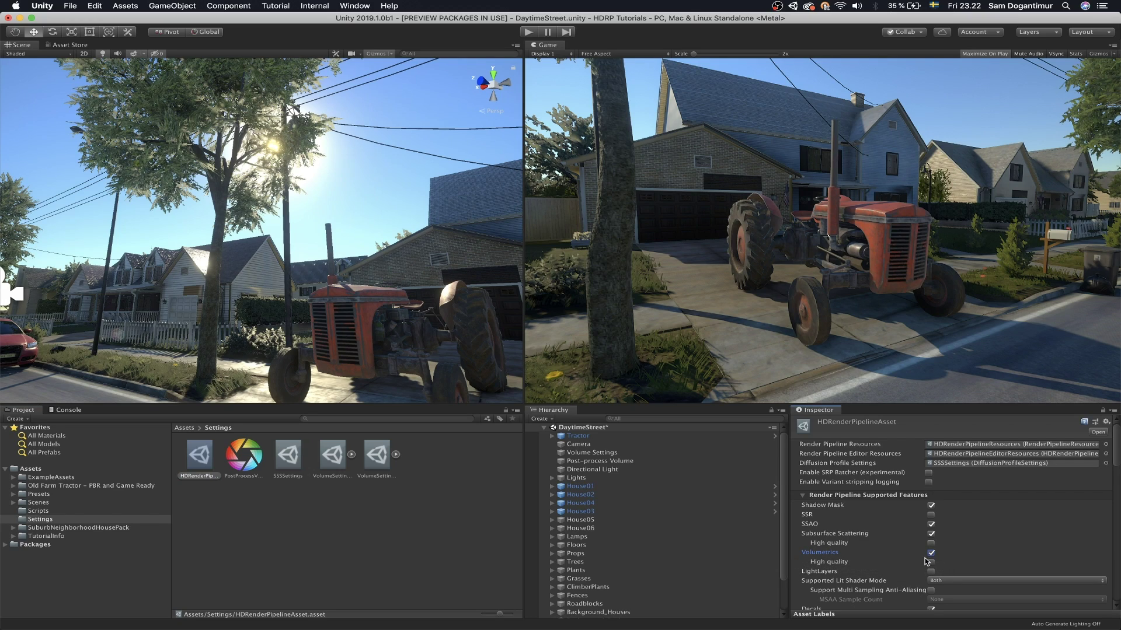
left_click(930, 562)
left_click(846, 552)
scroll(867, 548, "down", 3)
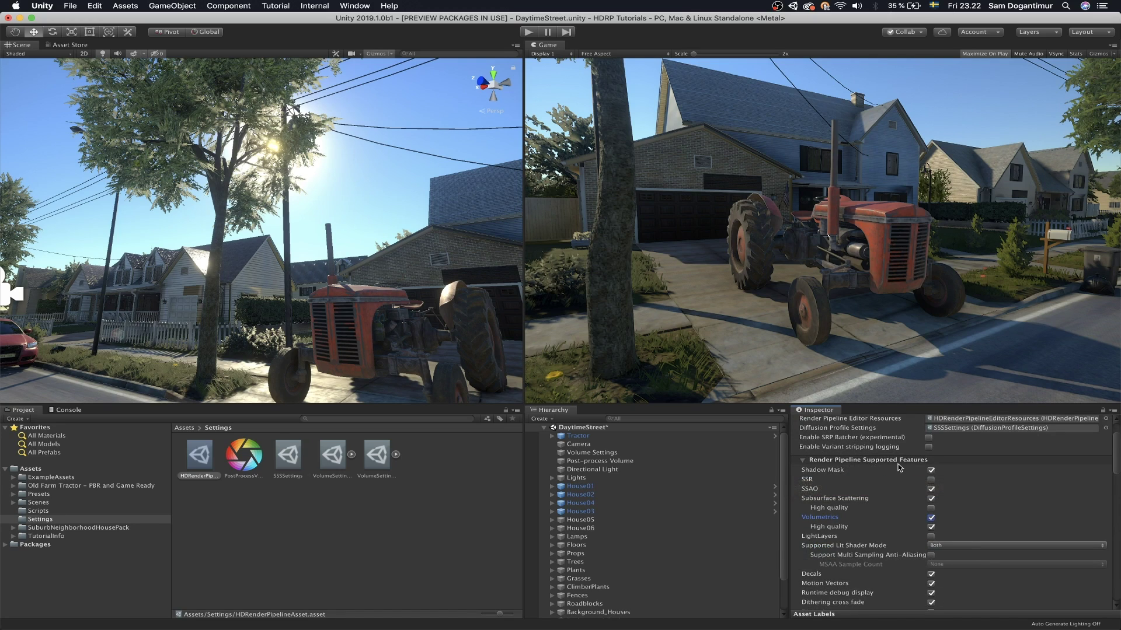
left_click(501, 521)
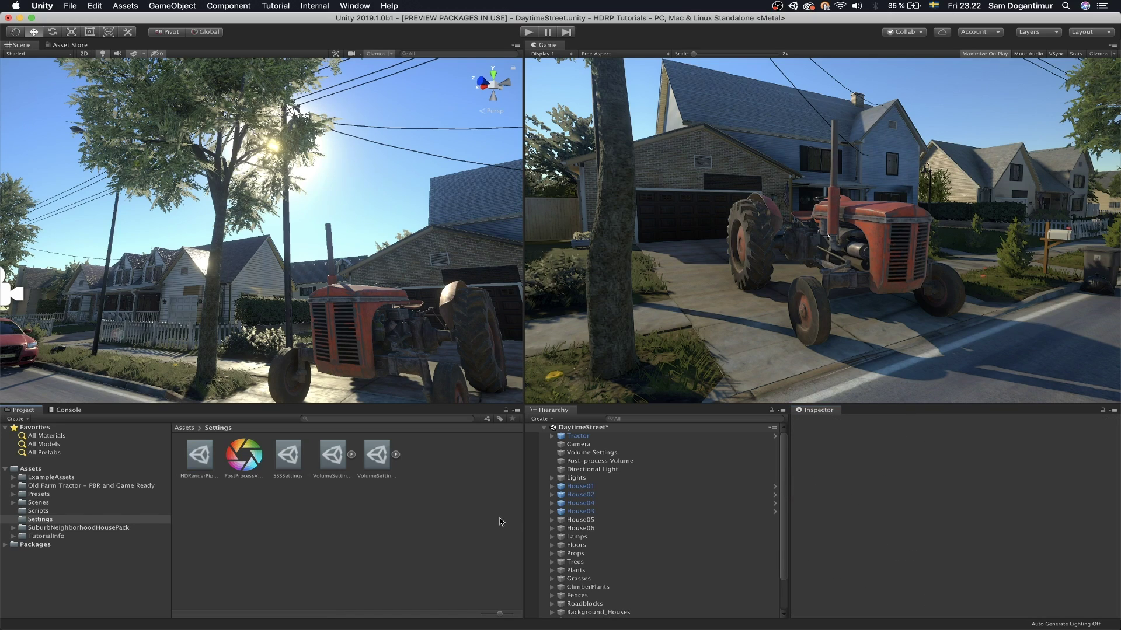
Select Volume Settings and set Visual Environment's Fog Type to Volumetric Fog
left_click(590, 454)
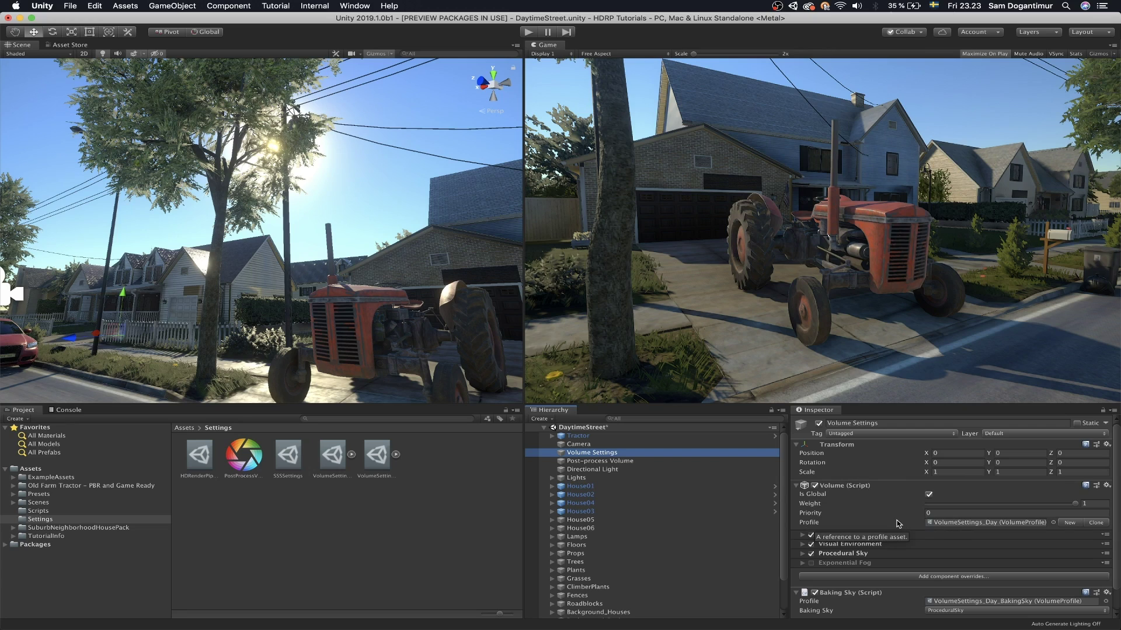
left_click(160, 9)
mouse_move(205, 109)
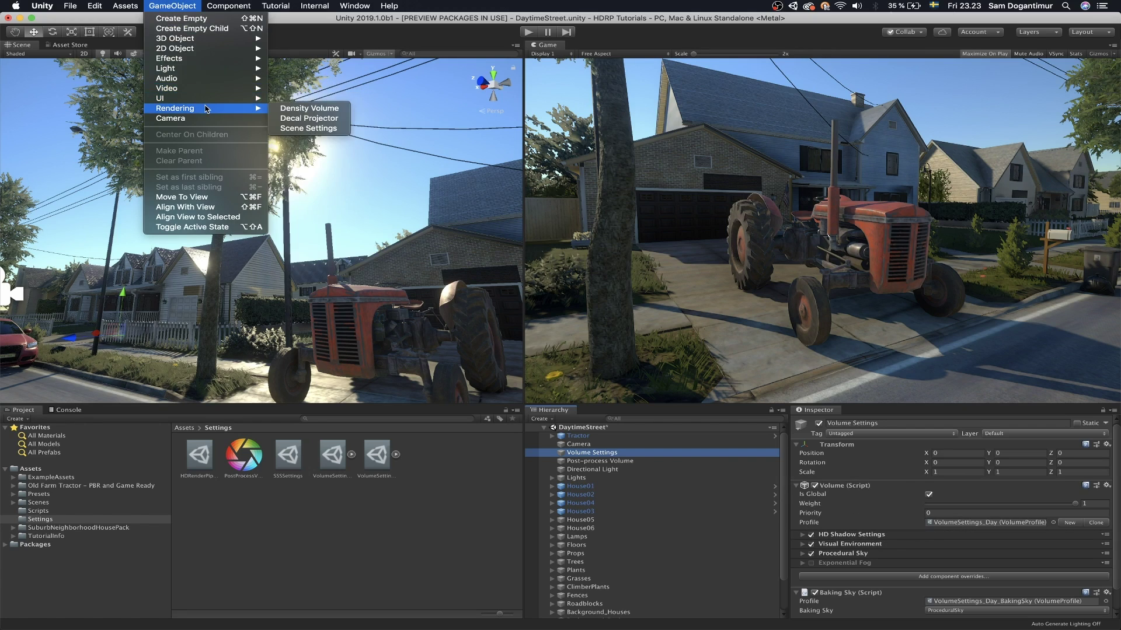
left_click(690, 231)
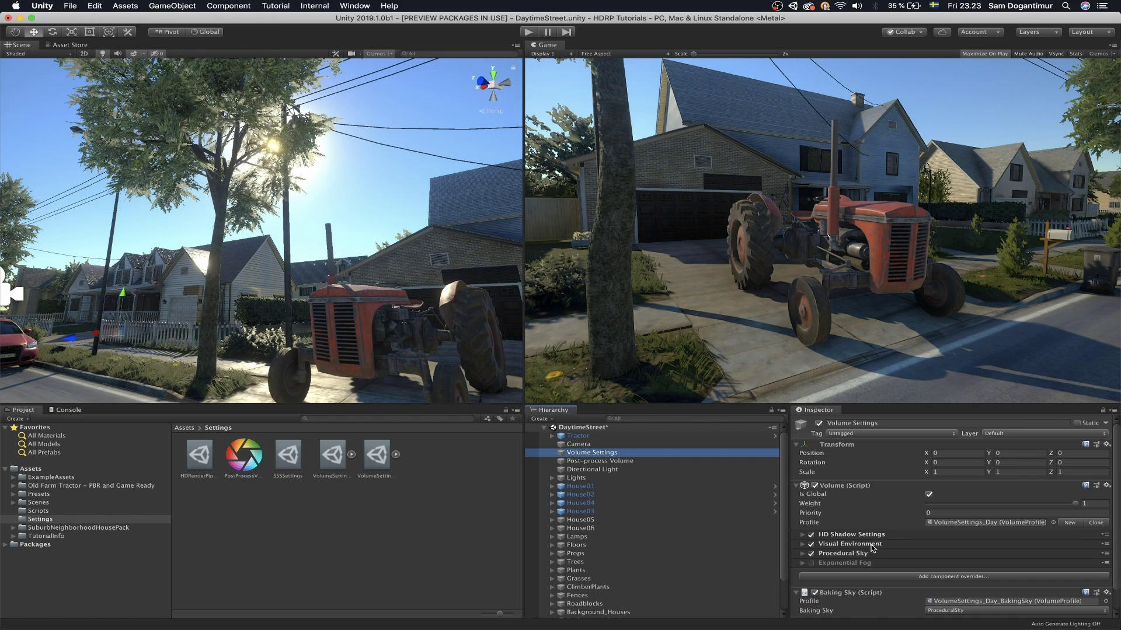
left_click(889, 547)
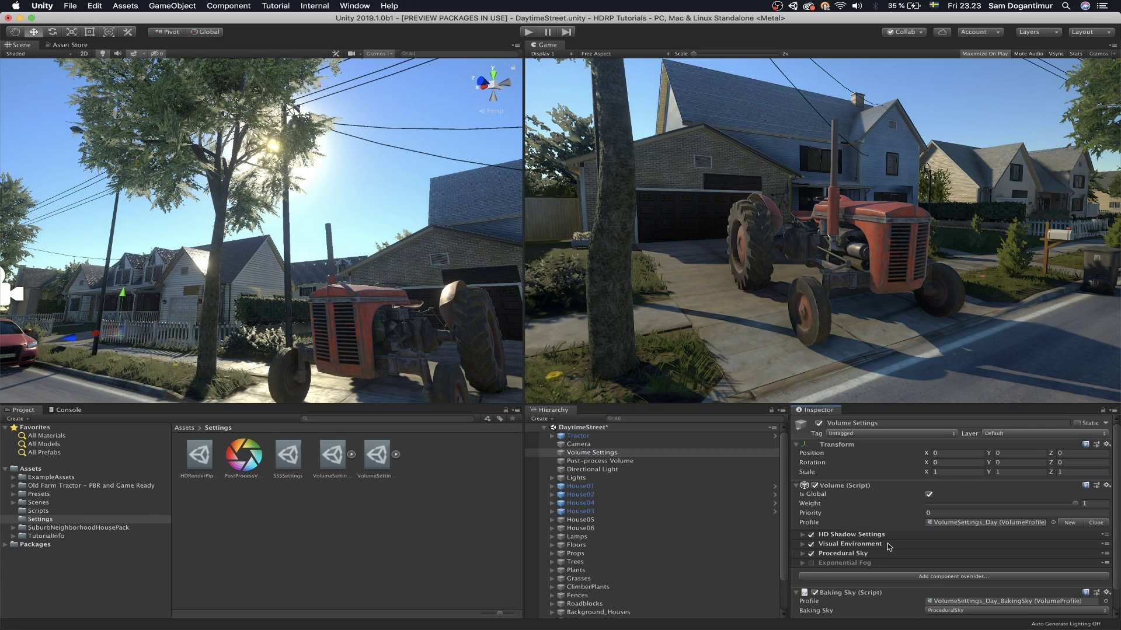
left_click(889, 547)
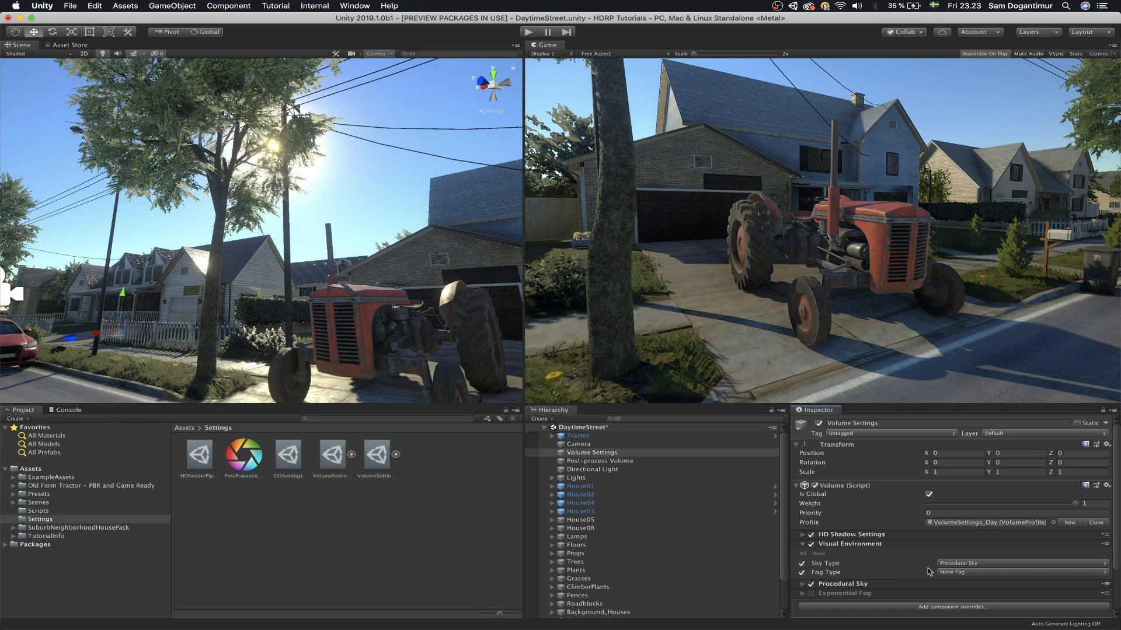
left_click(955, 574)
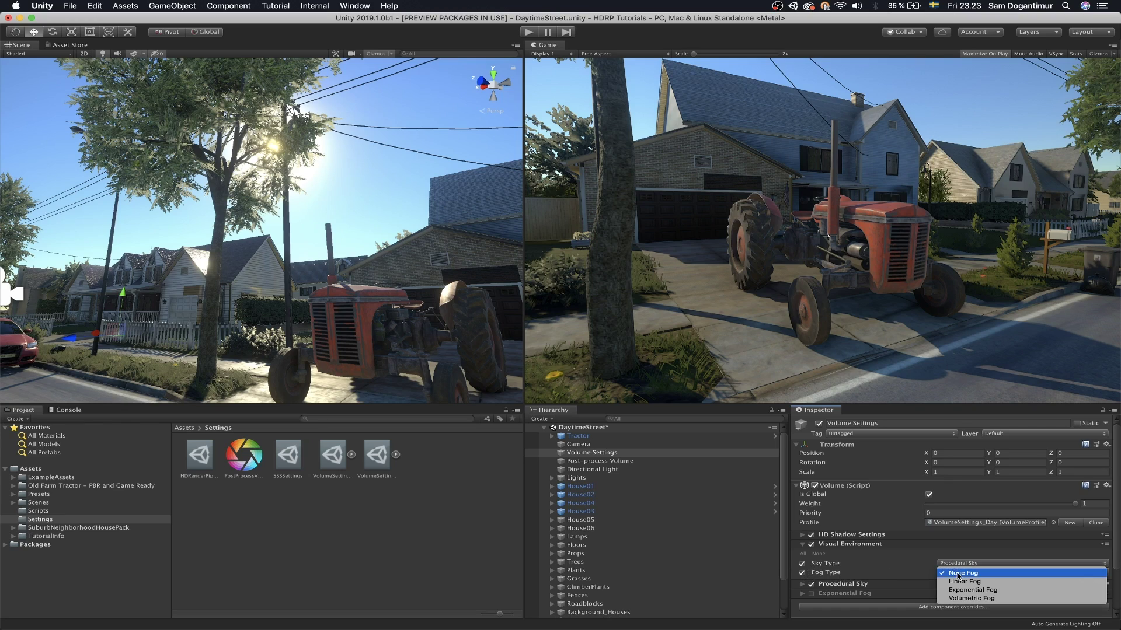
left_click(1010, 599)
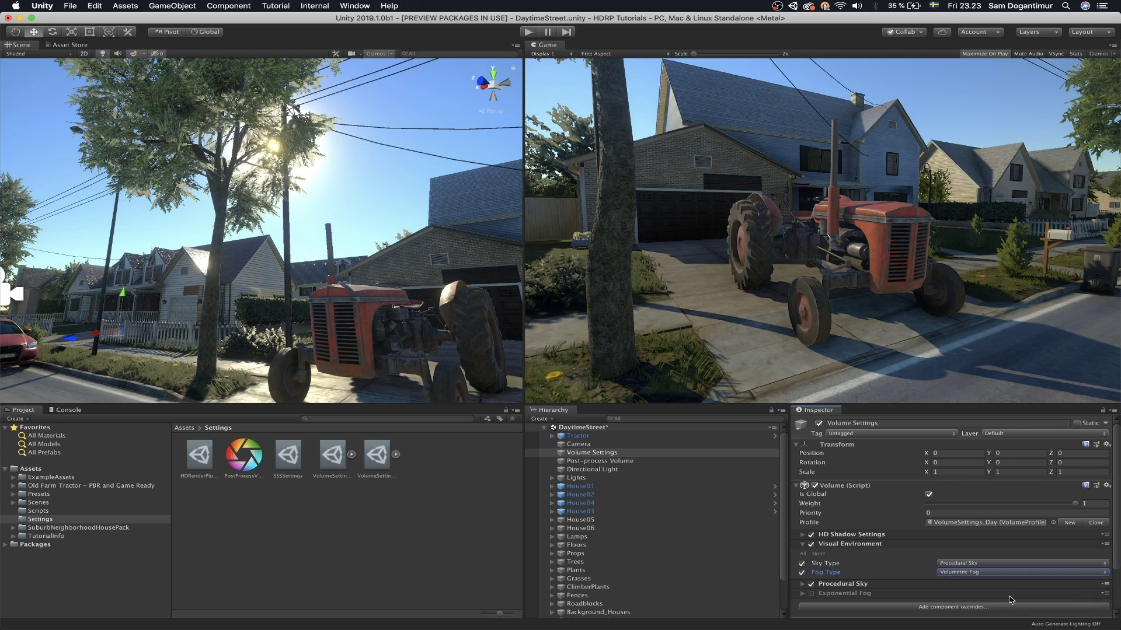
Add a Volumetric Fog override with All properties enabled, then select the Directional Light
scroll(1012, 600, "down", 2)
left_click(989, 557)
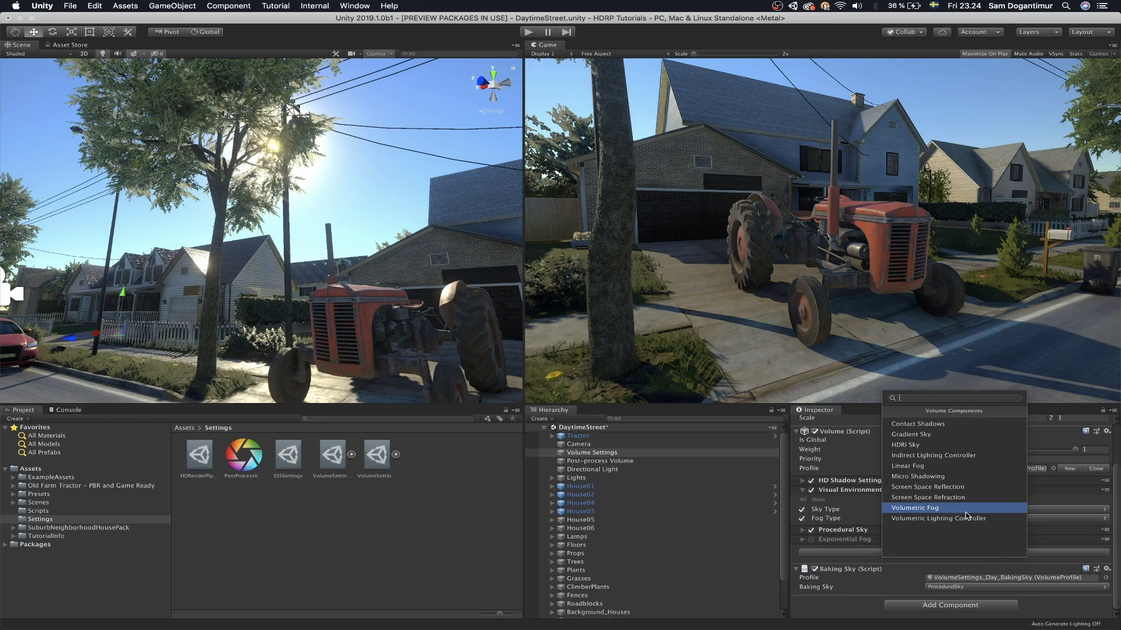
left_click(966, 511)
scroll(963, 528, "down", 2)
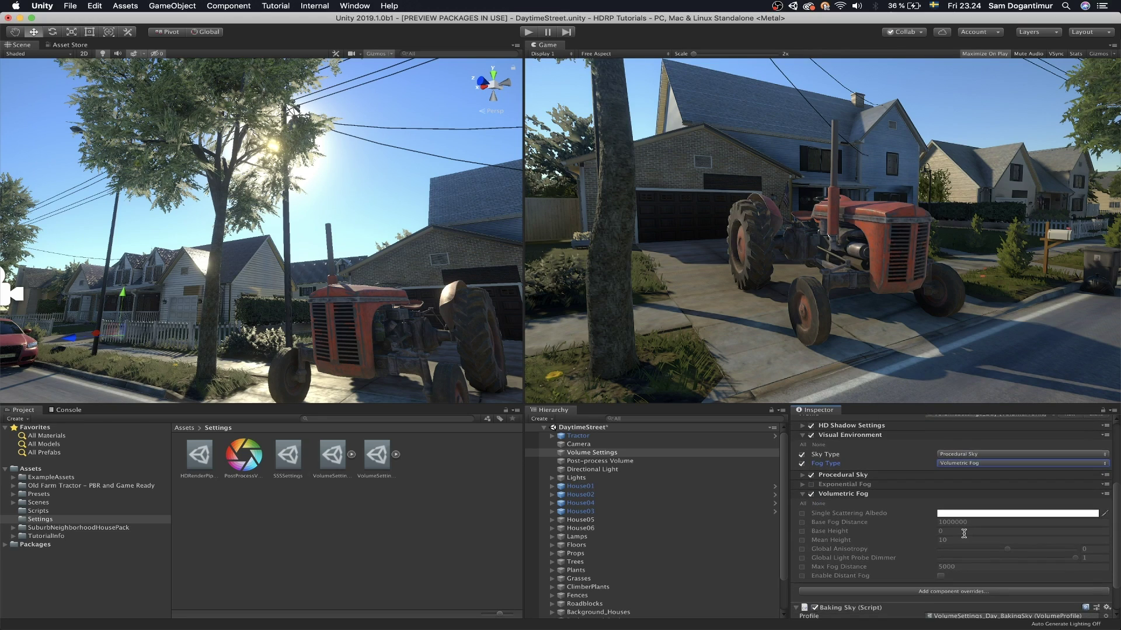
left_click(803, 505)
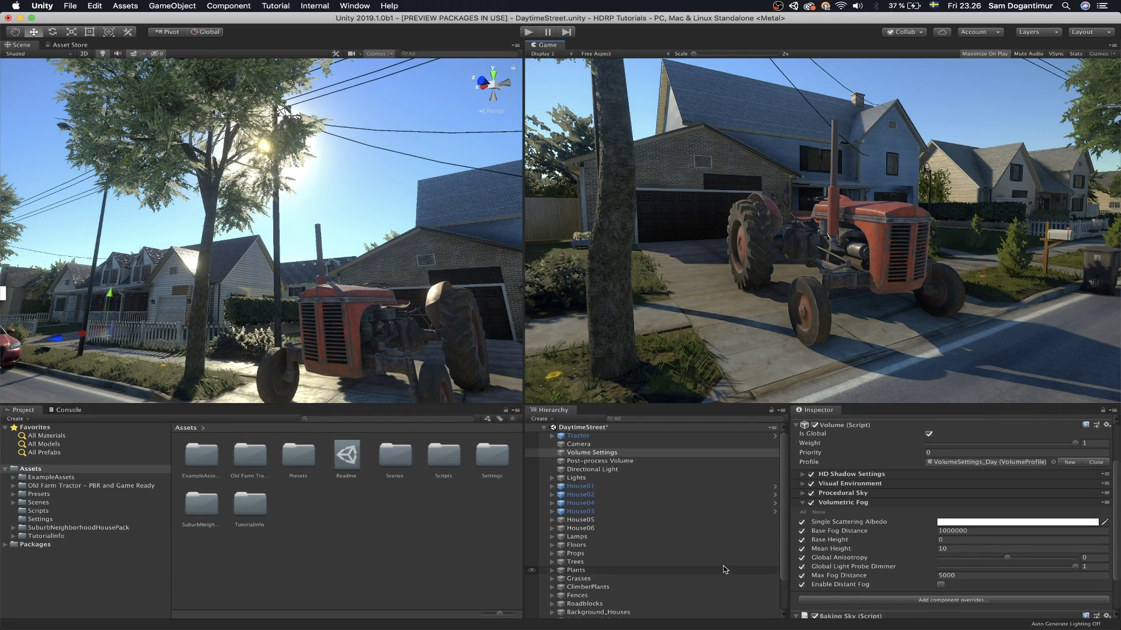
left_click(641, 470)
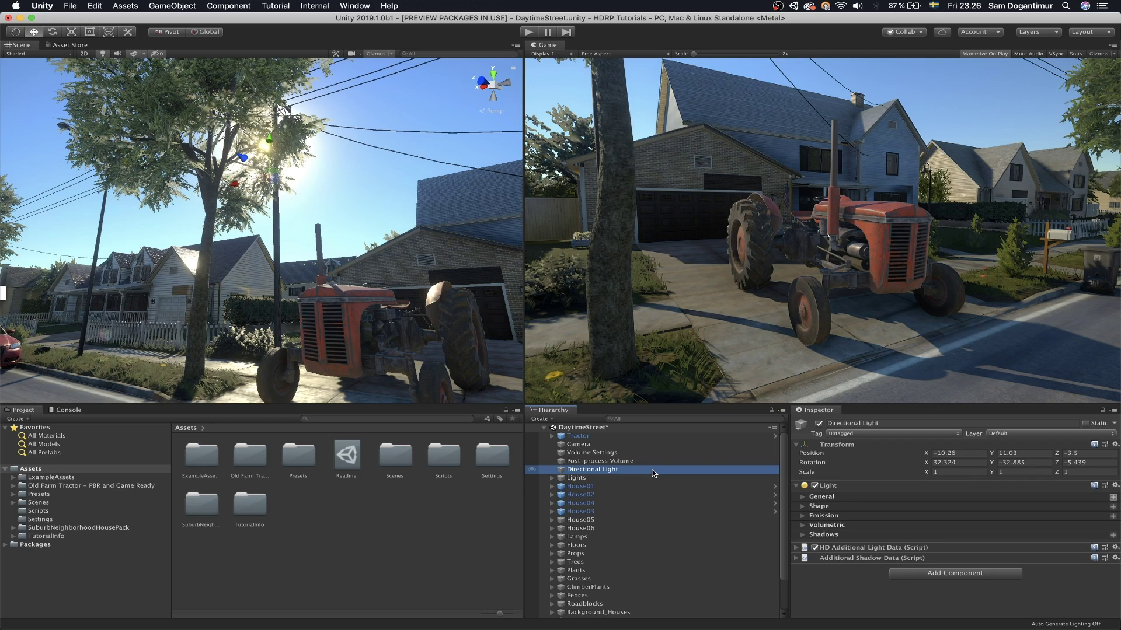
Expand the Directional Light's Volumetric section and tick Enable for volumetric lighting
left_click(803, 527)
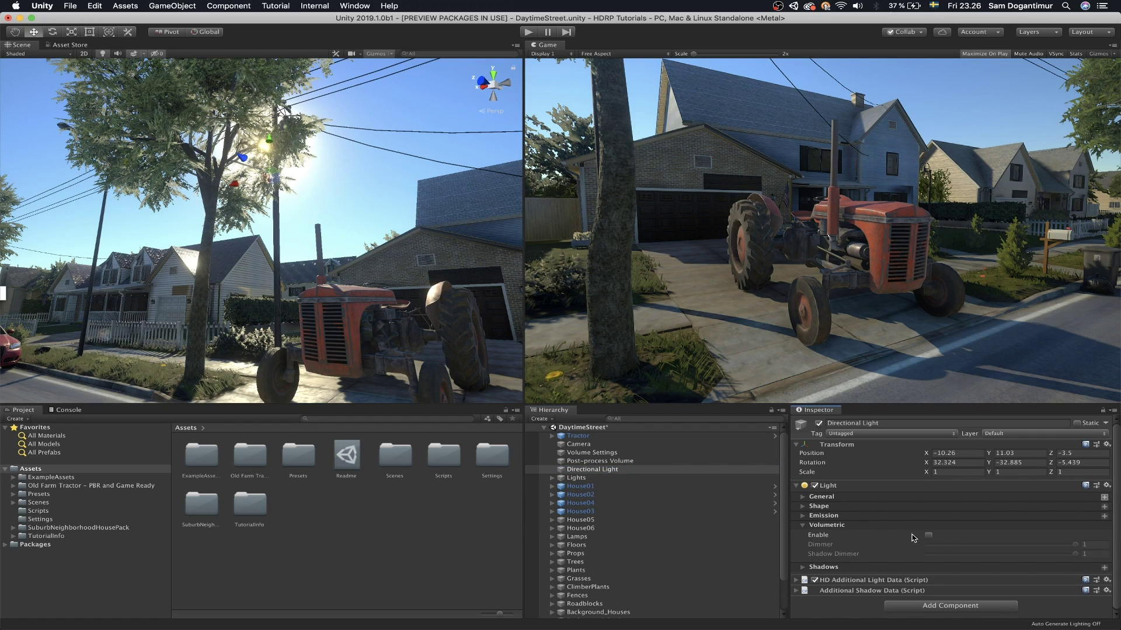
left_click(931, 537)
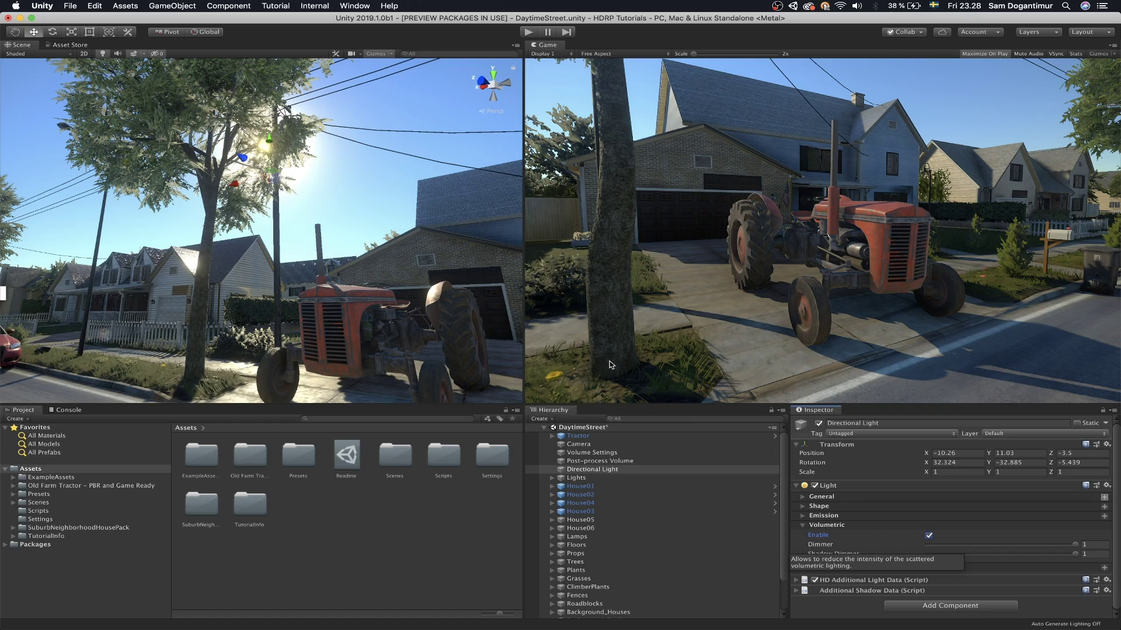
left_click(173, 6)
mouse_move(220, 110)
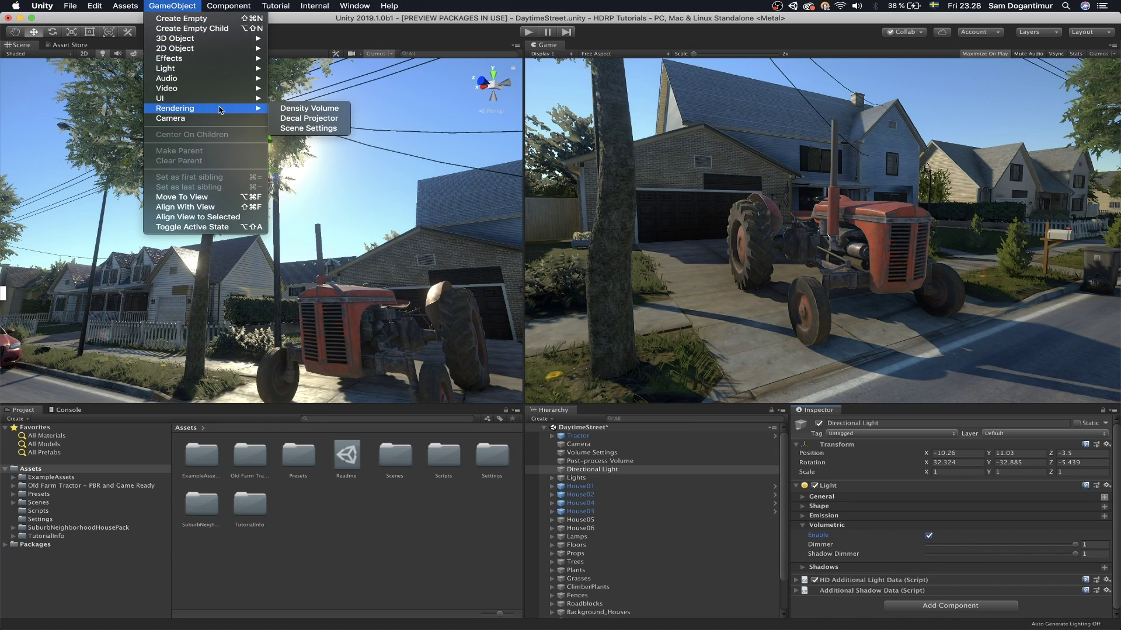
Create a Density Volume from GameObject > Rendering > Density Volume
left_click(300, 109)
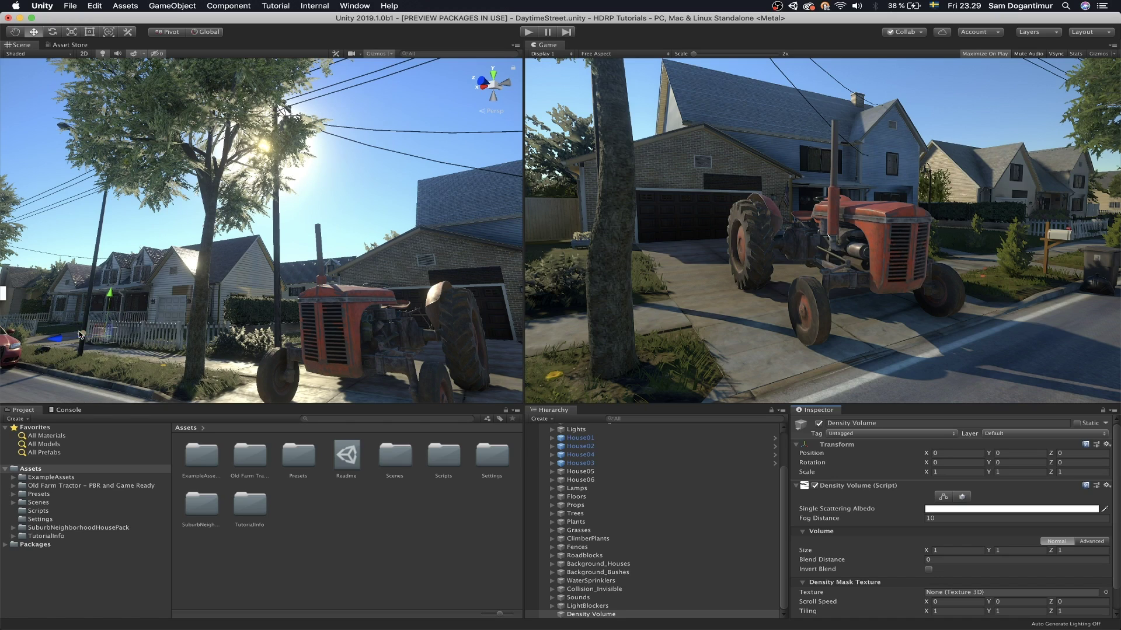
Move the Density Volume to the tractor and scale its bounds to 312.4277 per axis
left_click_drag(80, 335, 255, 358)
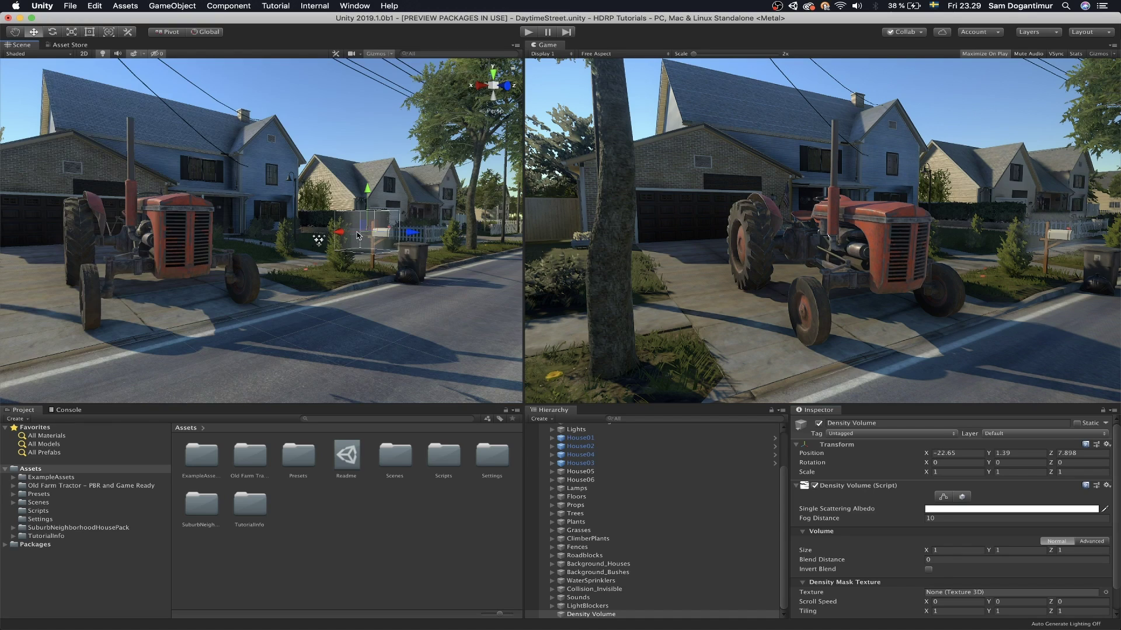
left_click_drag(358, 236, 257, 259)
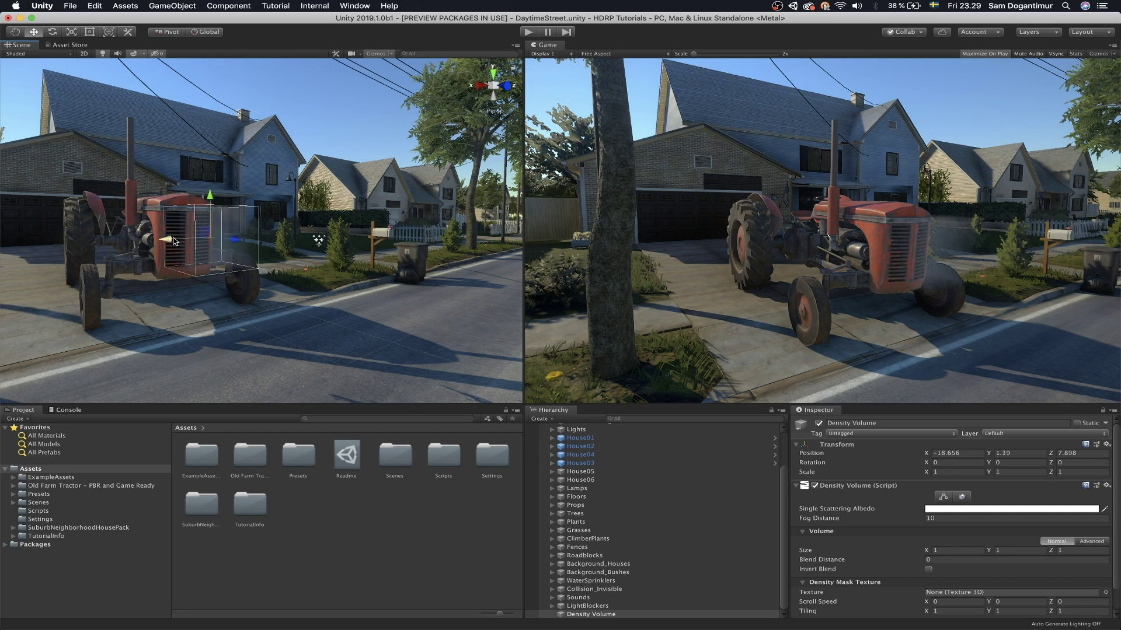
left_click(944, 497)
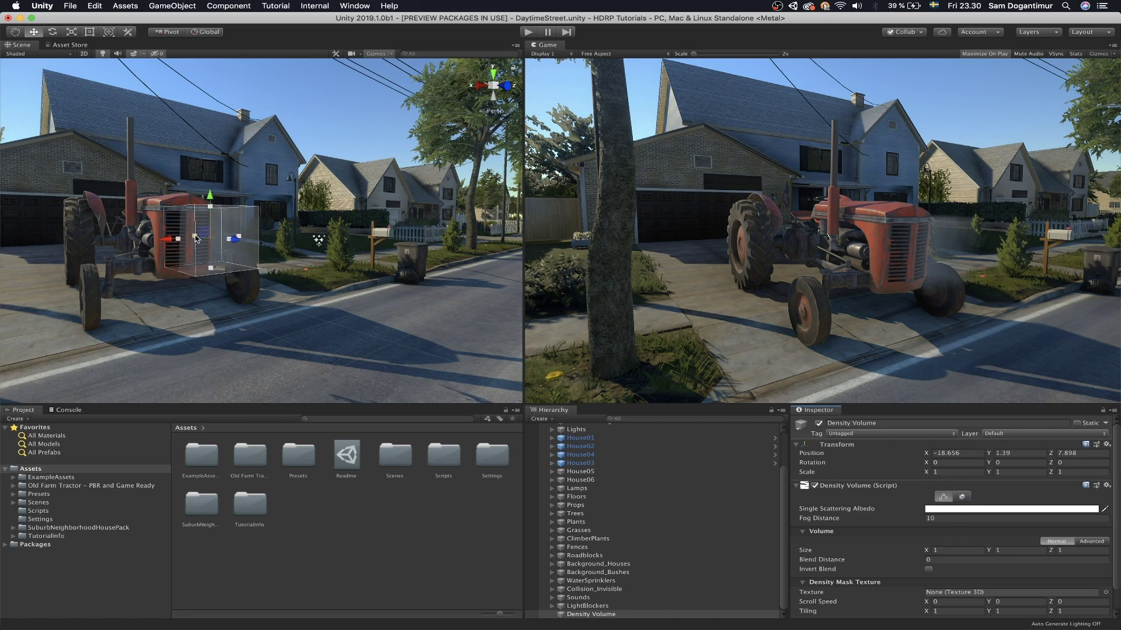
left_click_drag(195, 238, 2, 380, "shift")
left_click_drag(175, 292, 404, 239, "alt")
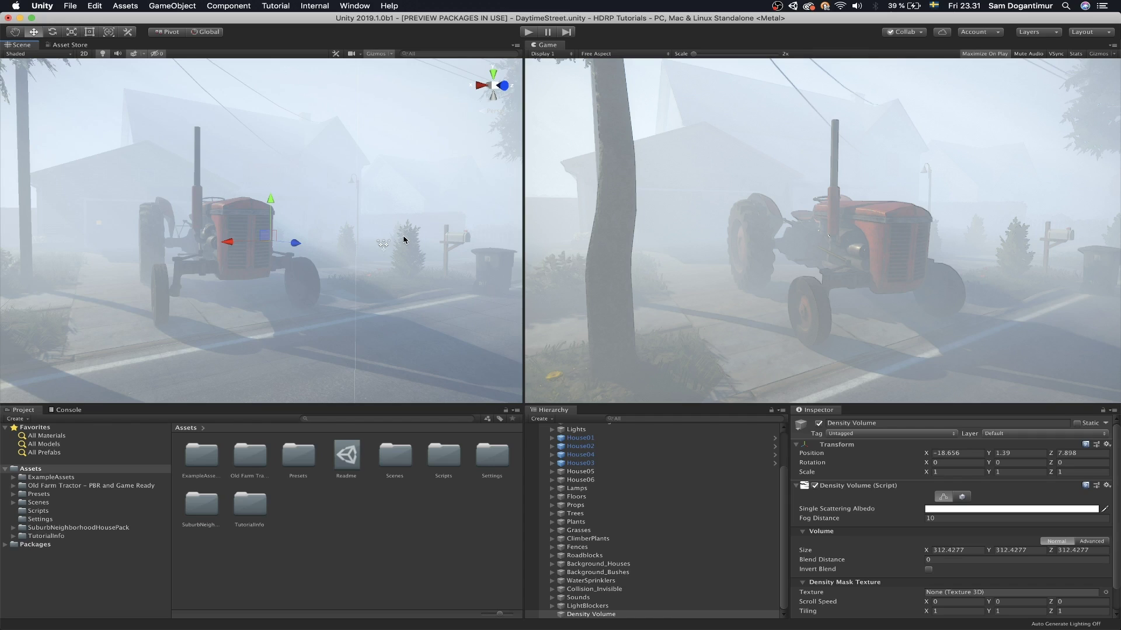
Switch the Density Volume's blend distance to per-axis values, setting Y to 312.4277
scroll(1050, 526, "down", 1)
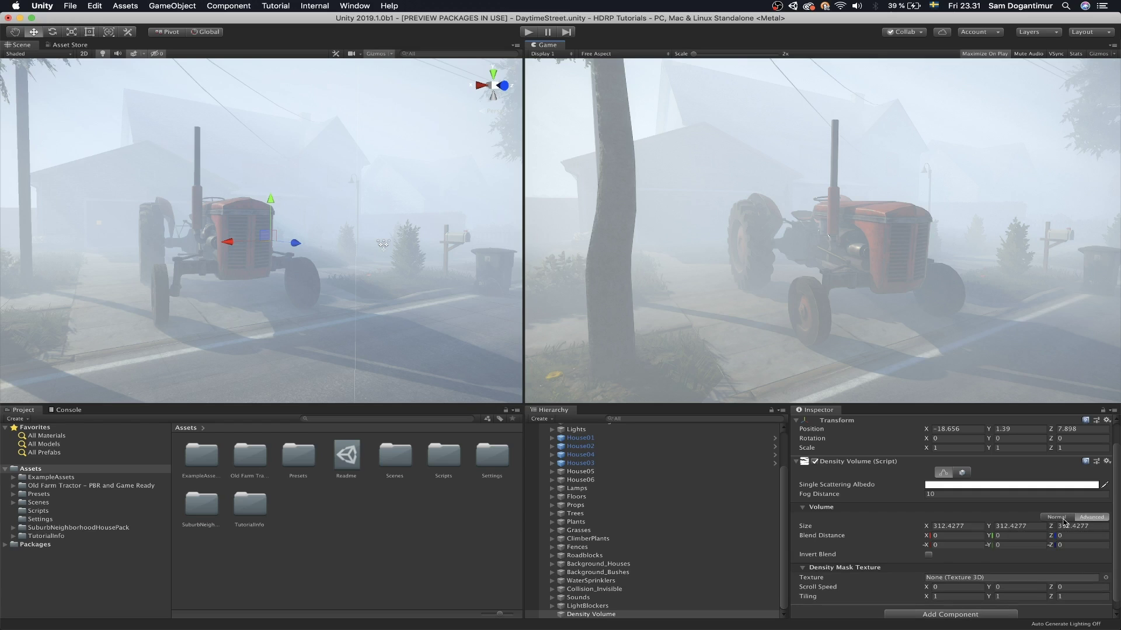
left_click(1061, 519)
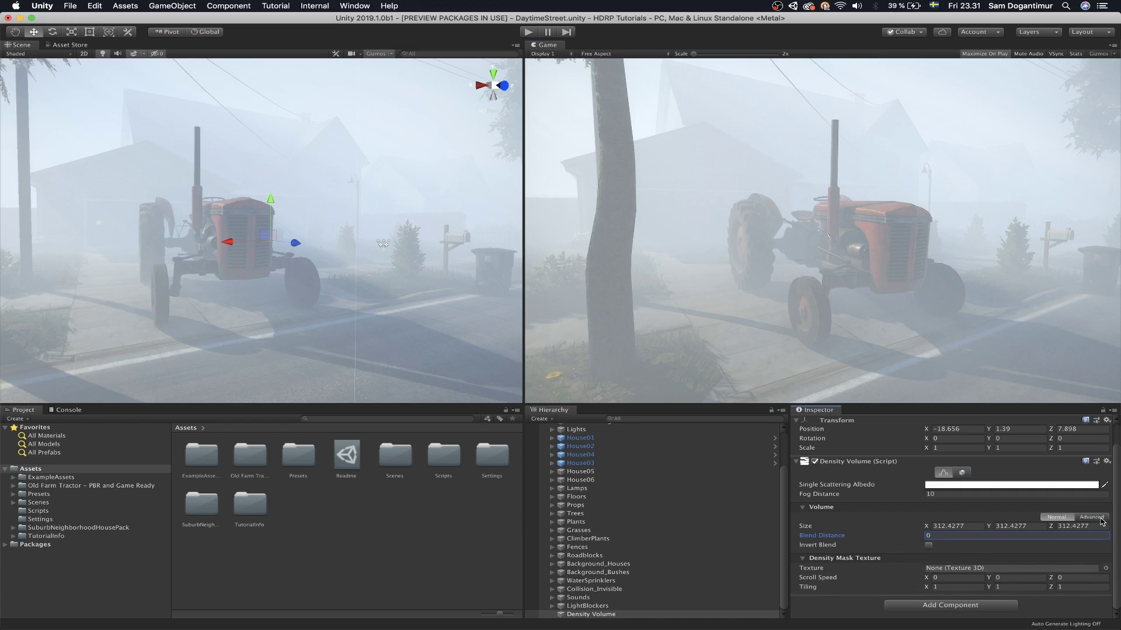
left_click(1091, 517)
left_click_drag(927, 535, 1118, 552)
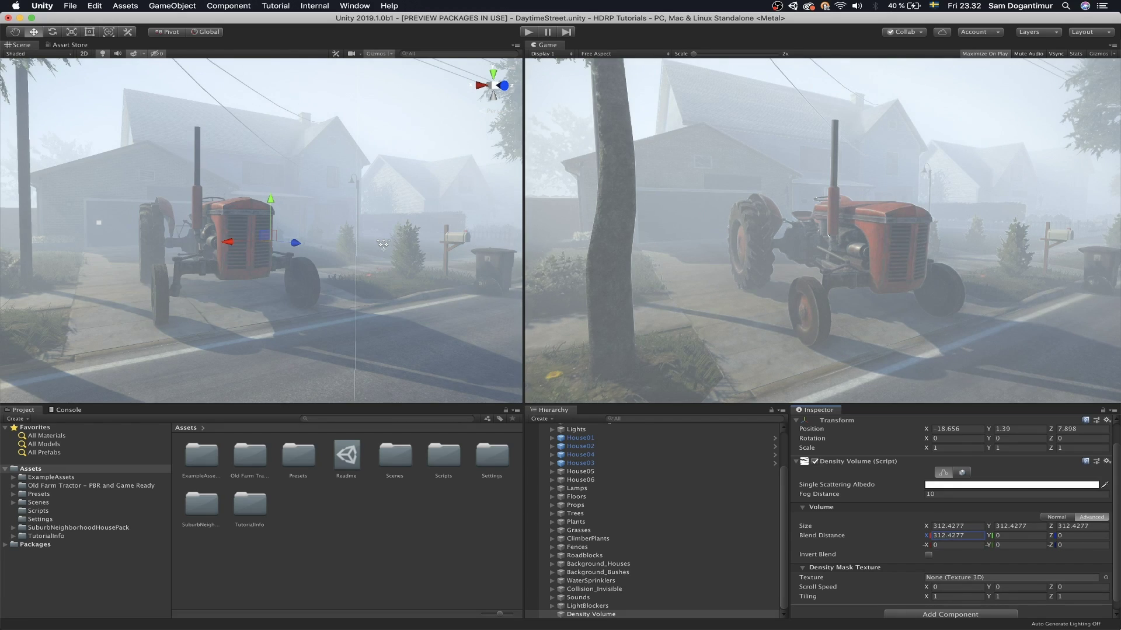
left_click(979, 535)
key("super+c")
left_click(1013, 536)
key("super+v")
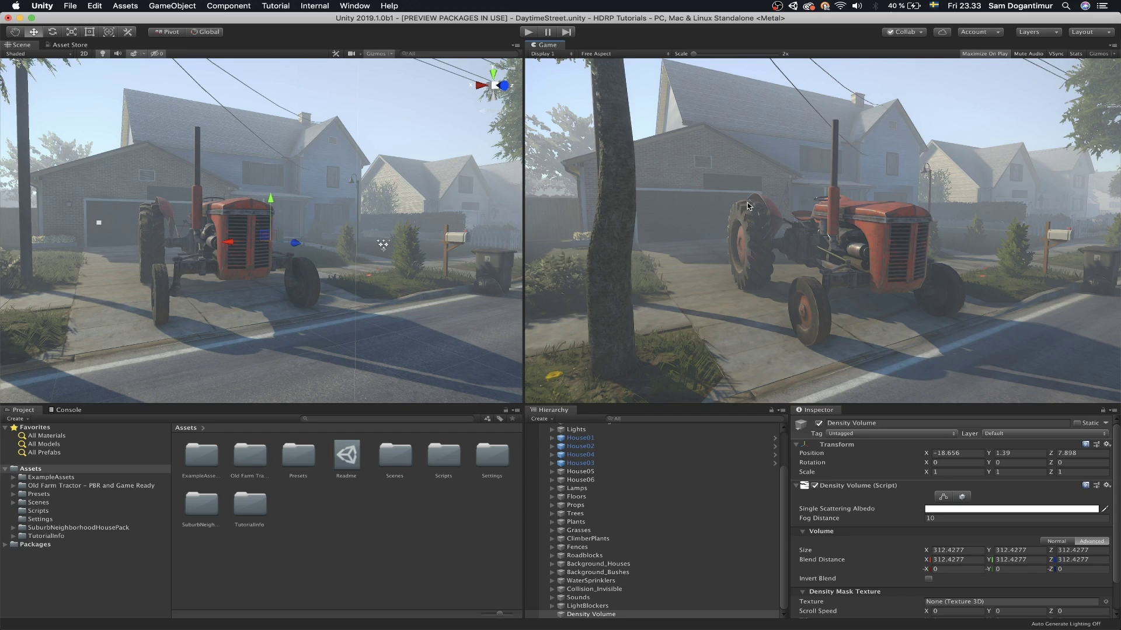
Tint the Single Scattering Albedo a warm off-white, hex F6F1E9
left_click_drag(439, 171, 310, 133, "alt")
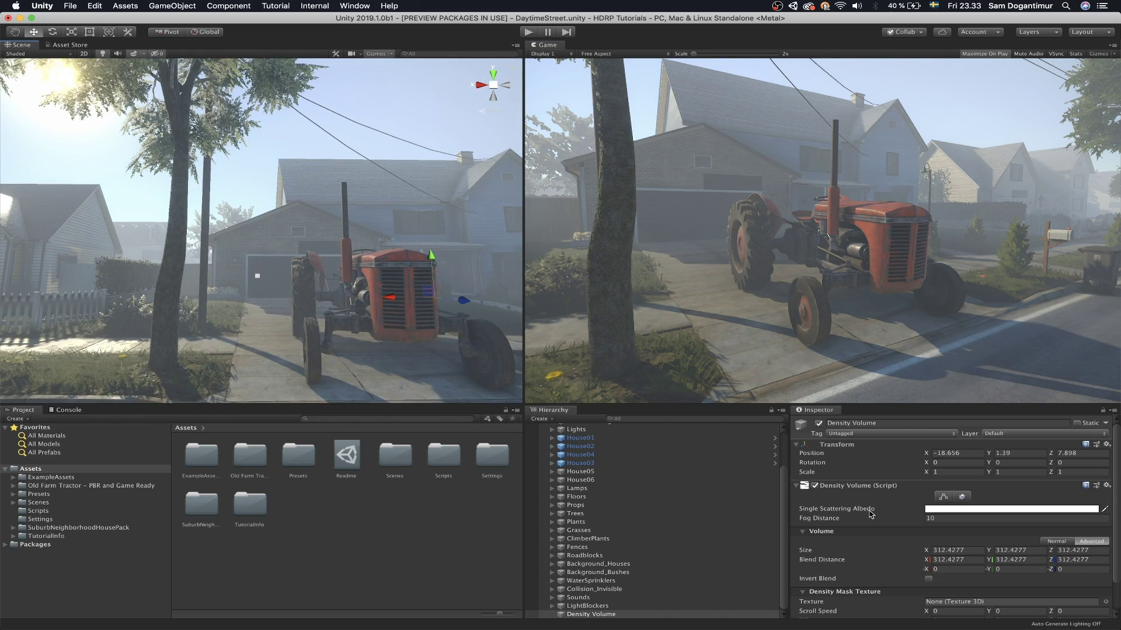
left_click(934, 509)
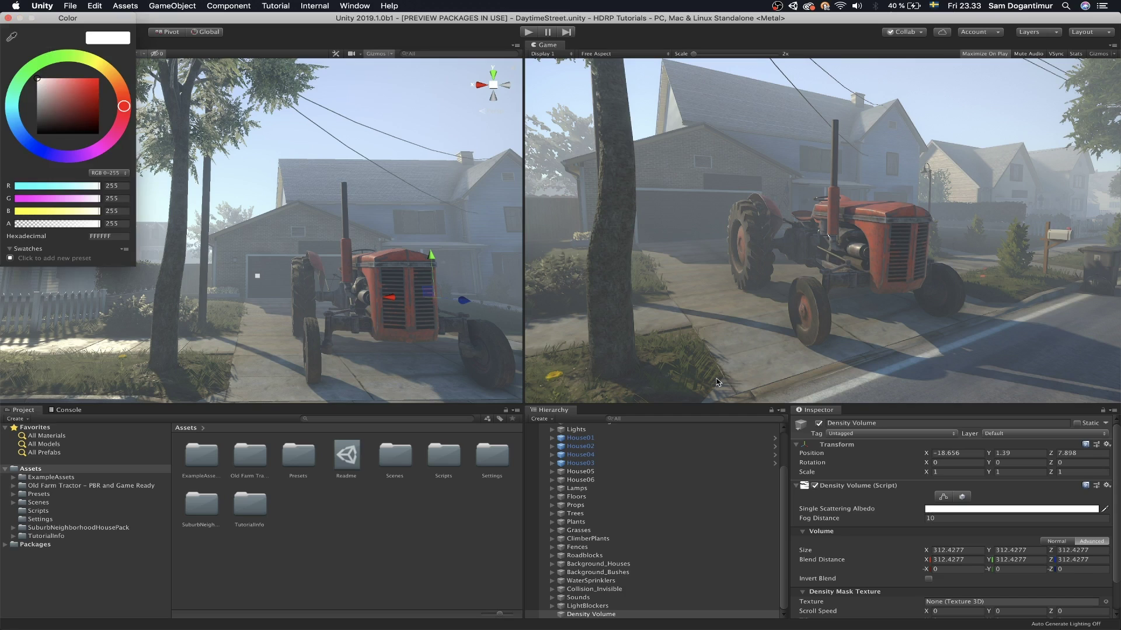
left_click(103, 72)
left_click_drag(104, 72, 112, 75)
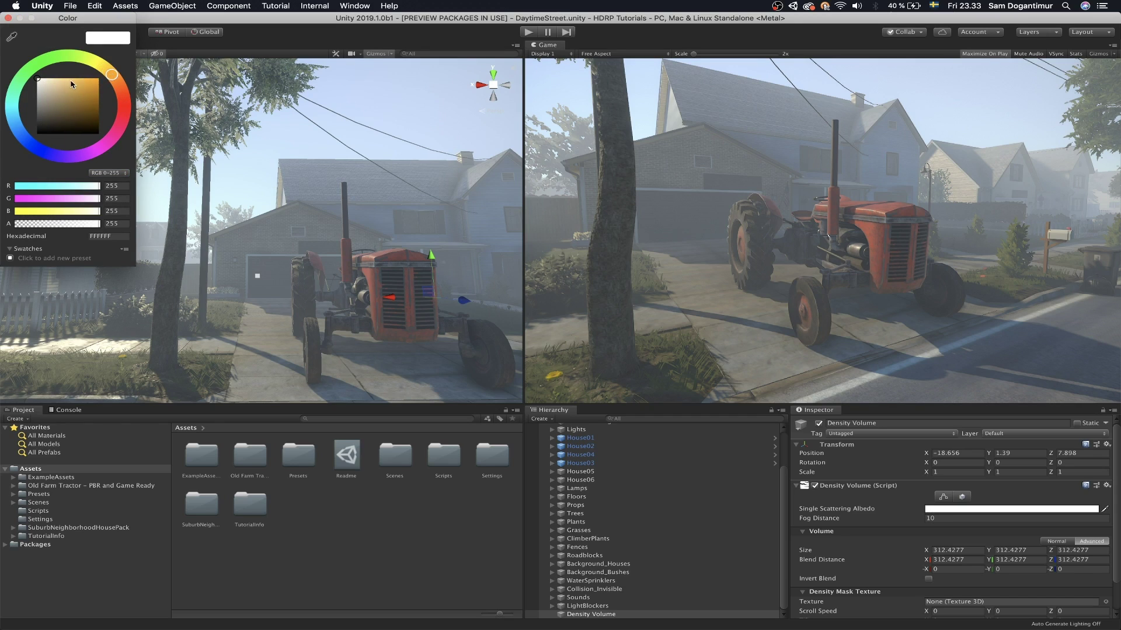
left_click(42, 81)
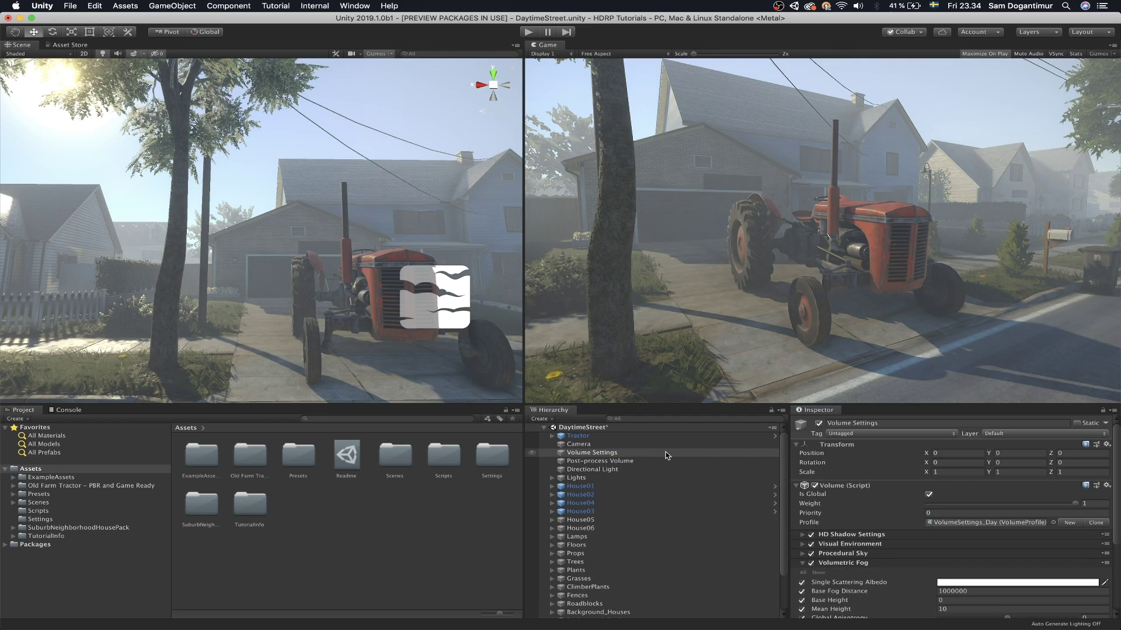
In Volume Settings, set the Volumetric Fog's Global Anisotropy to 0.488
left_click(668, 456)
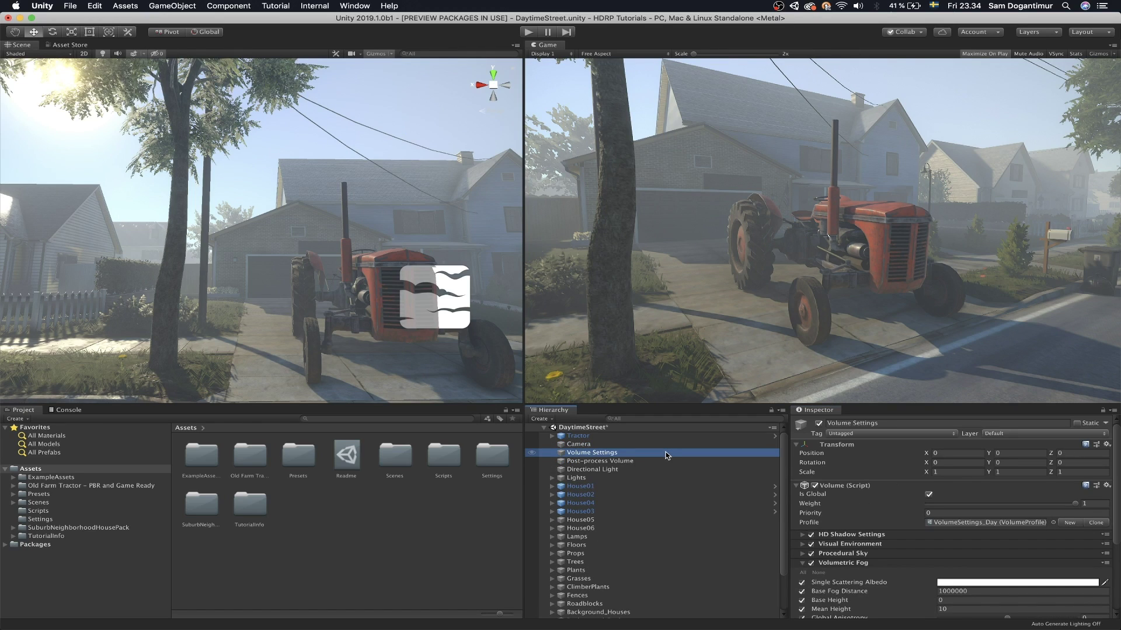
scroll(992, 548, "down", 3)
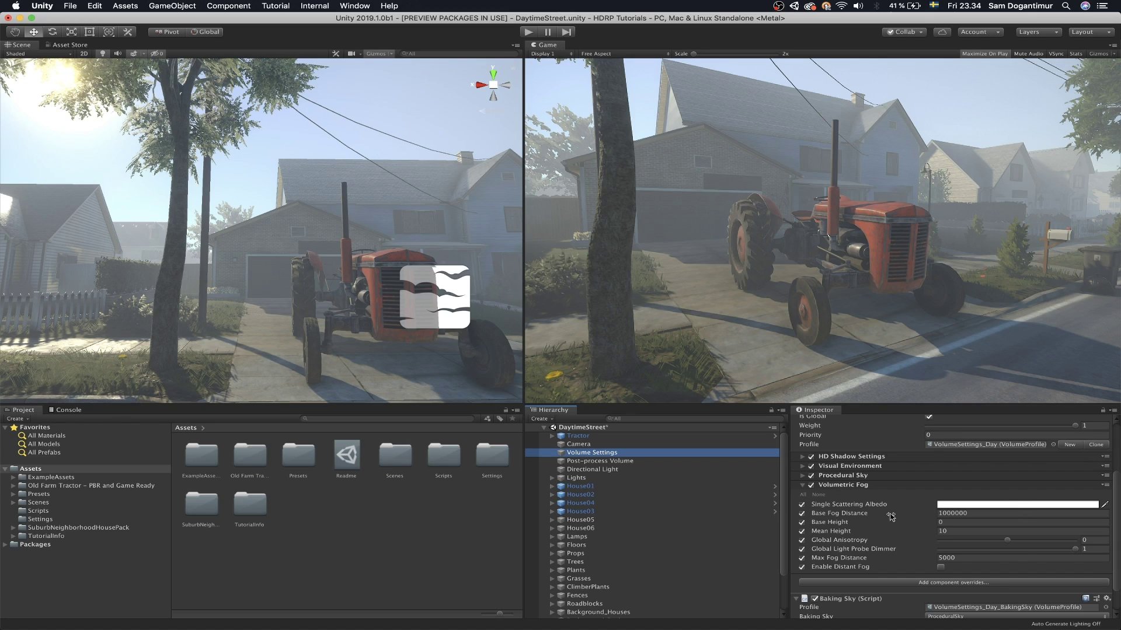
mouse_move(888, 516)
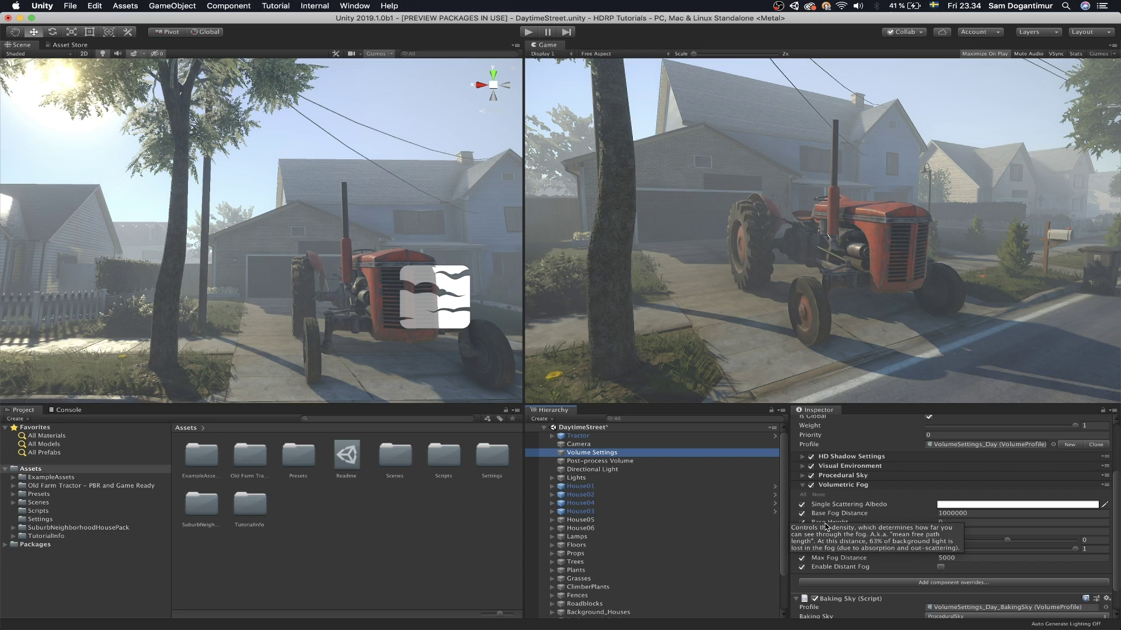
mouse_move(825, 524)
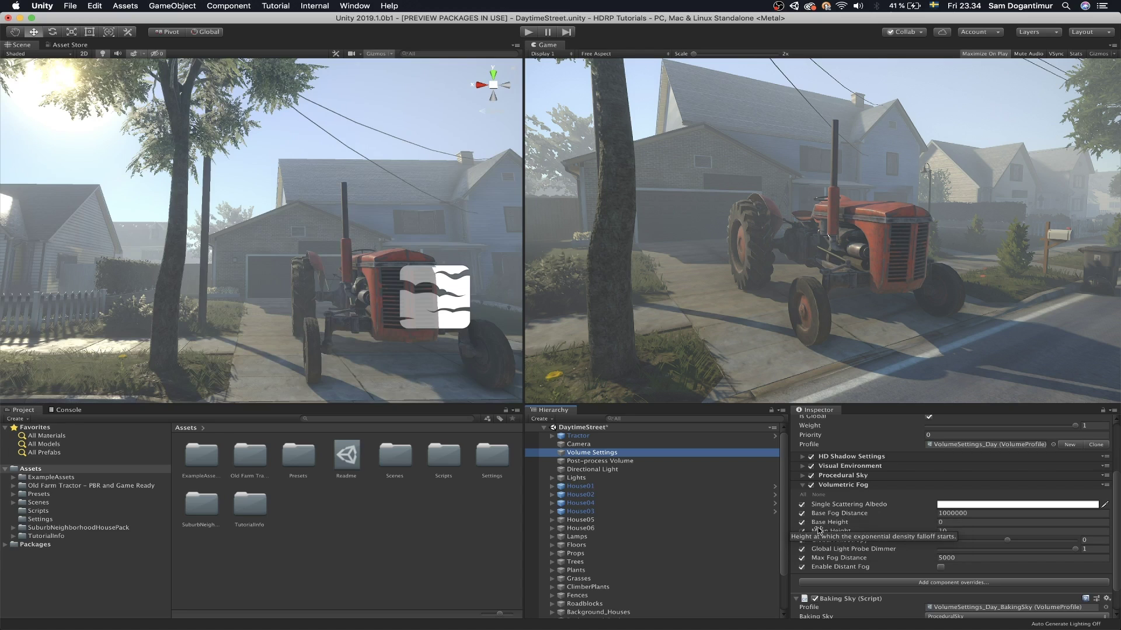
left_click(846, 530)
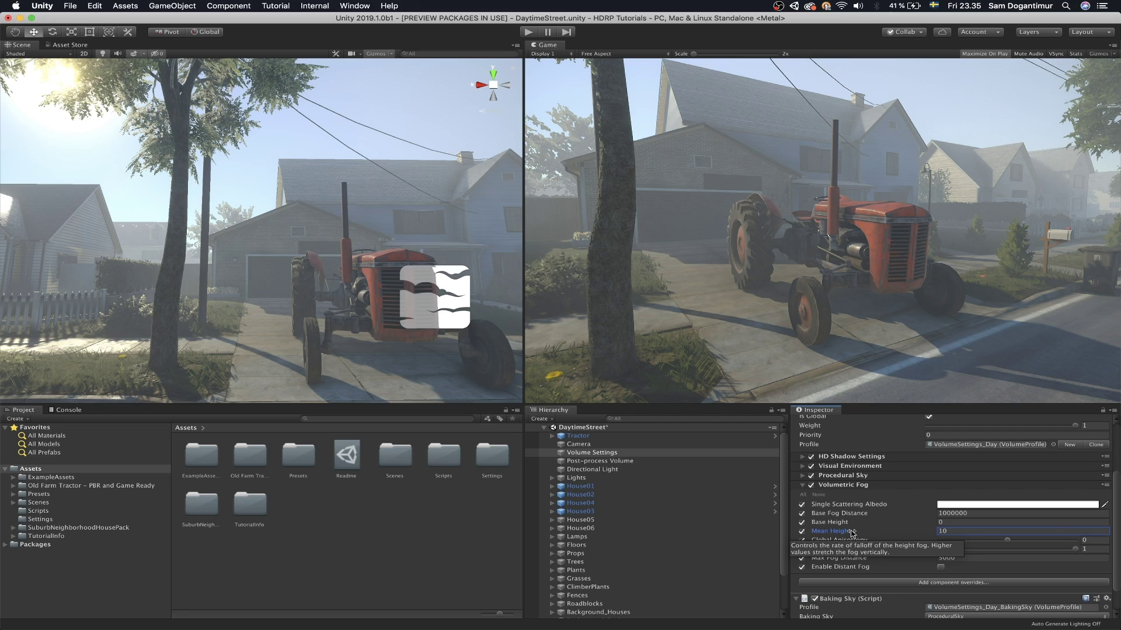
left_click_drag(1006, 540, 956, 540)
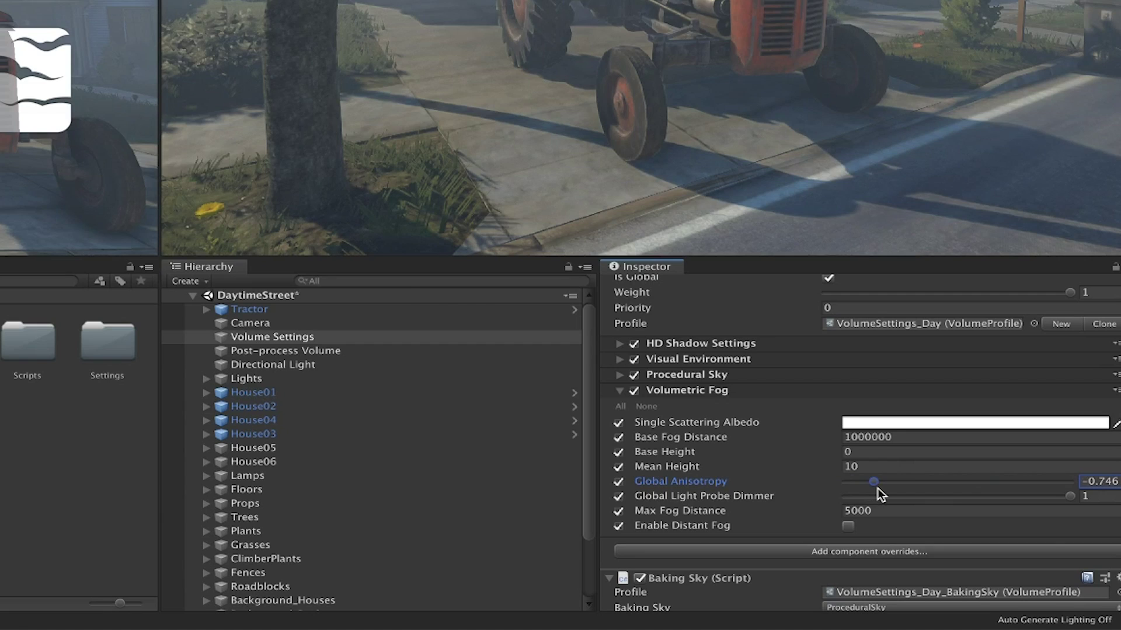
left_click_drag(878, 491, 879, 490)
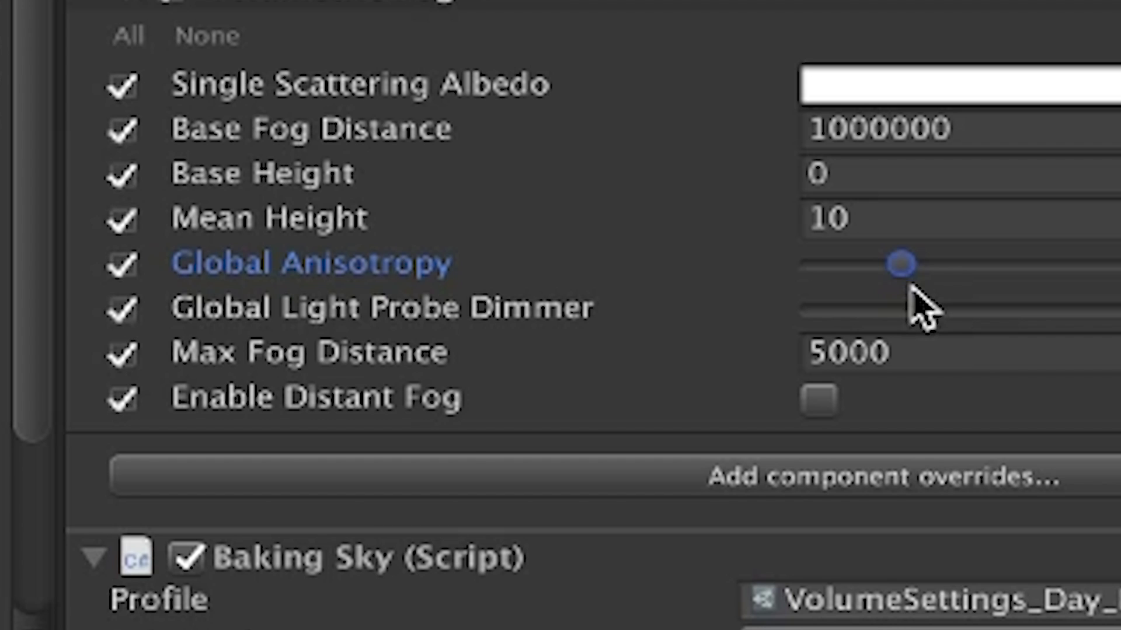
left_click_drag(958, 545, 1035, 547)
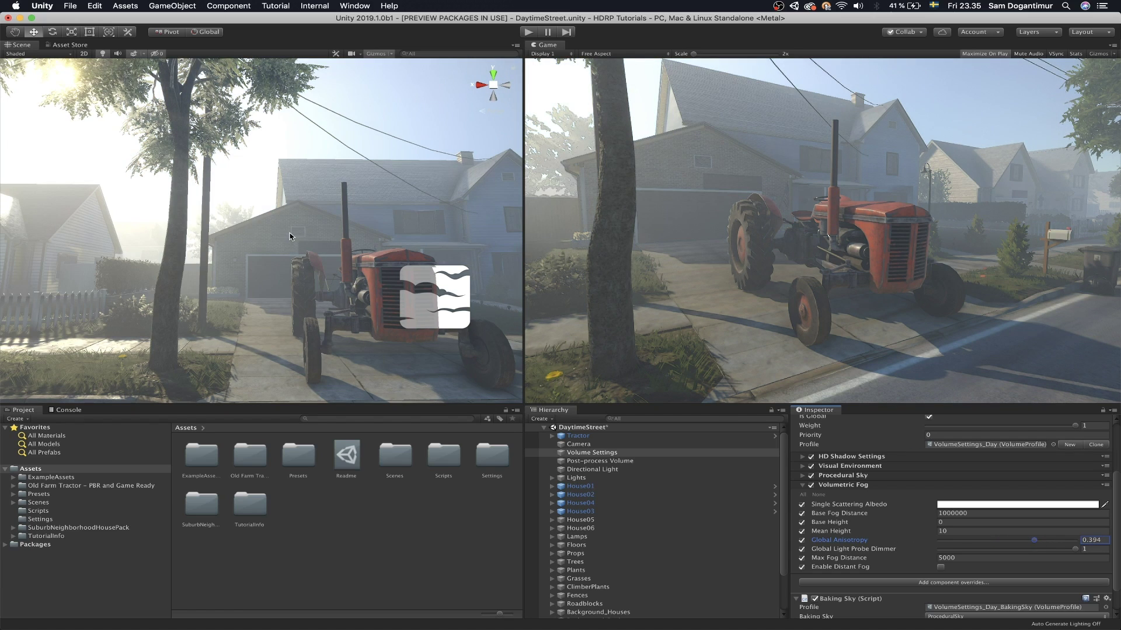
right_click_drag(290, 236, 213, 182)
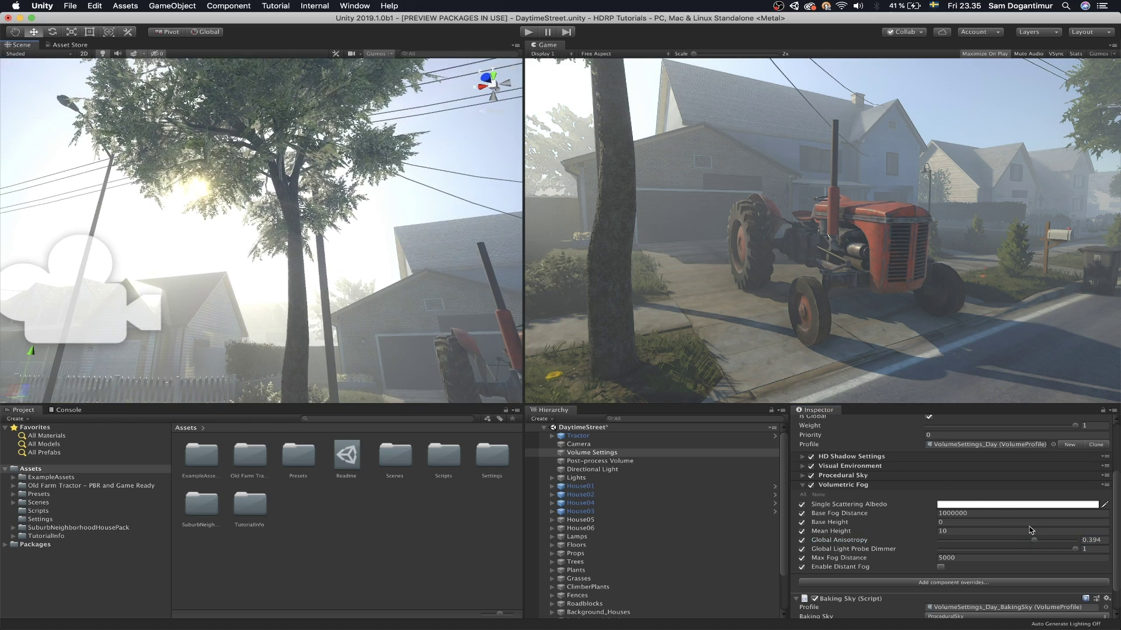
mouse_move(1035, 541)
left_mouse_down()
mouse_move(960, 541)
mouse_move(1071, 541)
mouse_move(981, 541)
mouse_move(1058, 540)
mouse_move(1008, 532)
mouse_move(1051, 541)
mouse_move(1040, 540)
left_mouse_up()
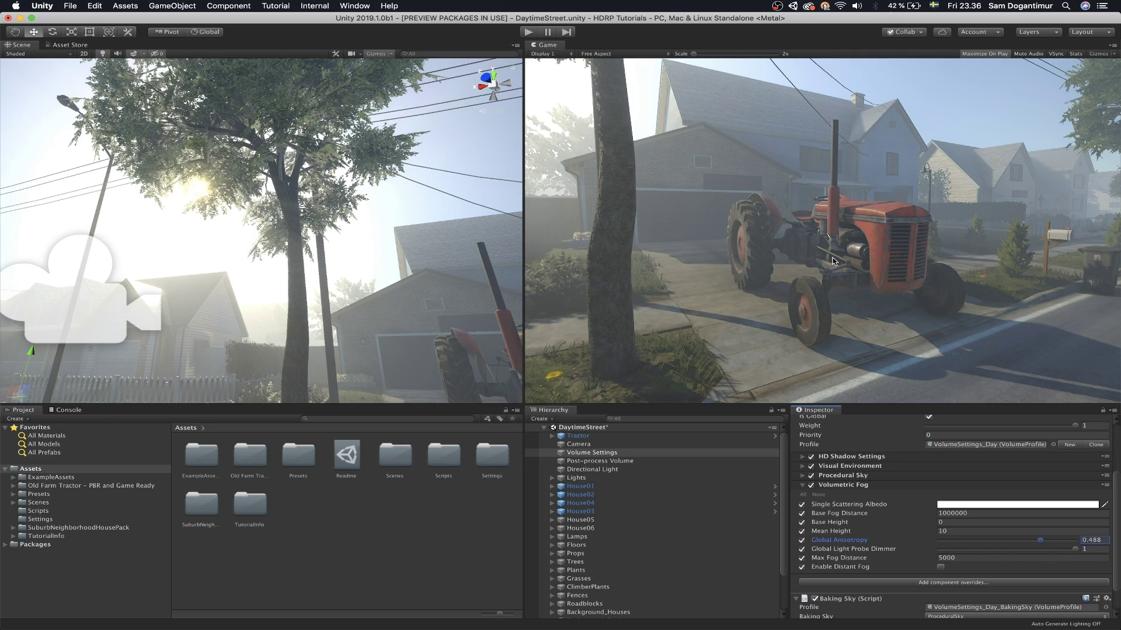
Change the Volumetric Fog's Max Fog Distance from 5000 to 50
left_click(925, 559)
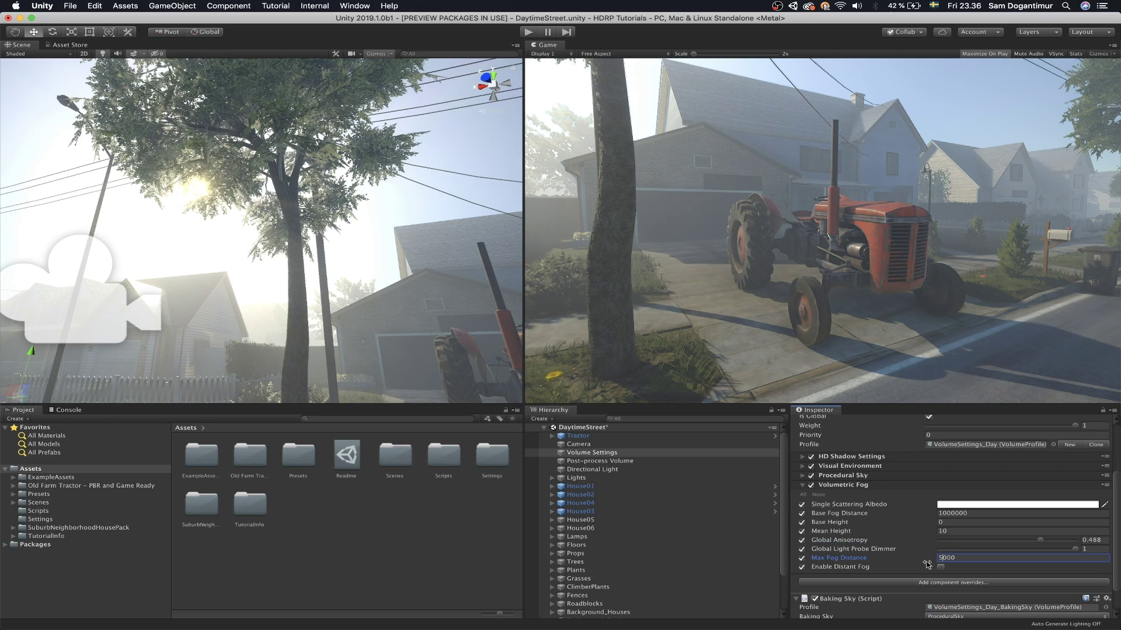
left_click(975, 561)
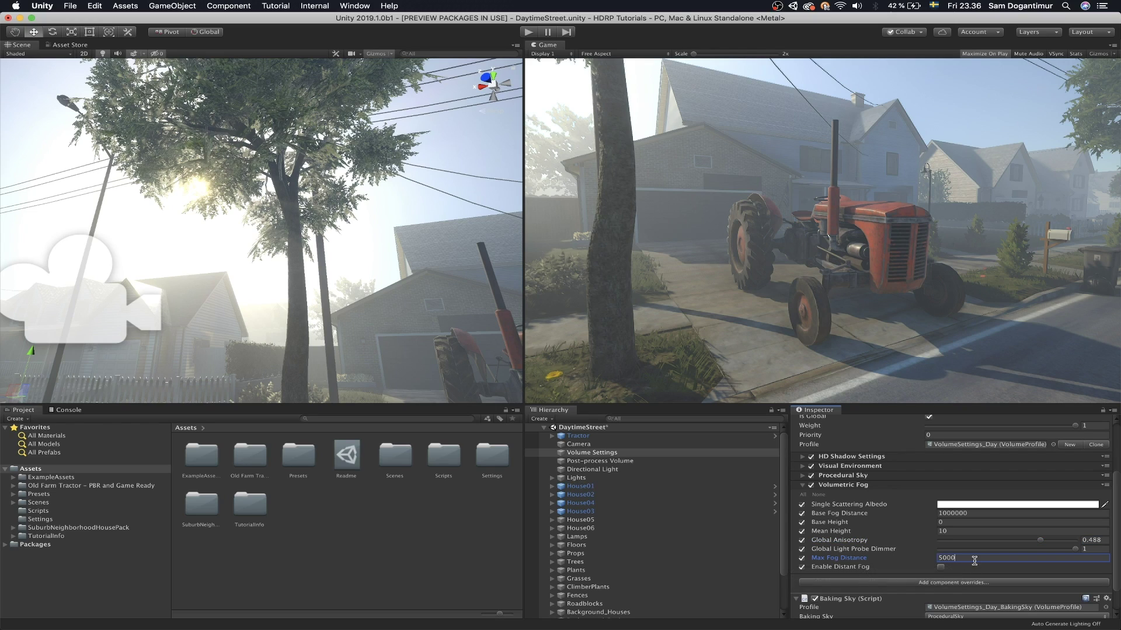
left_click(928, 559)
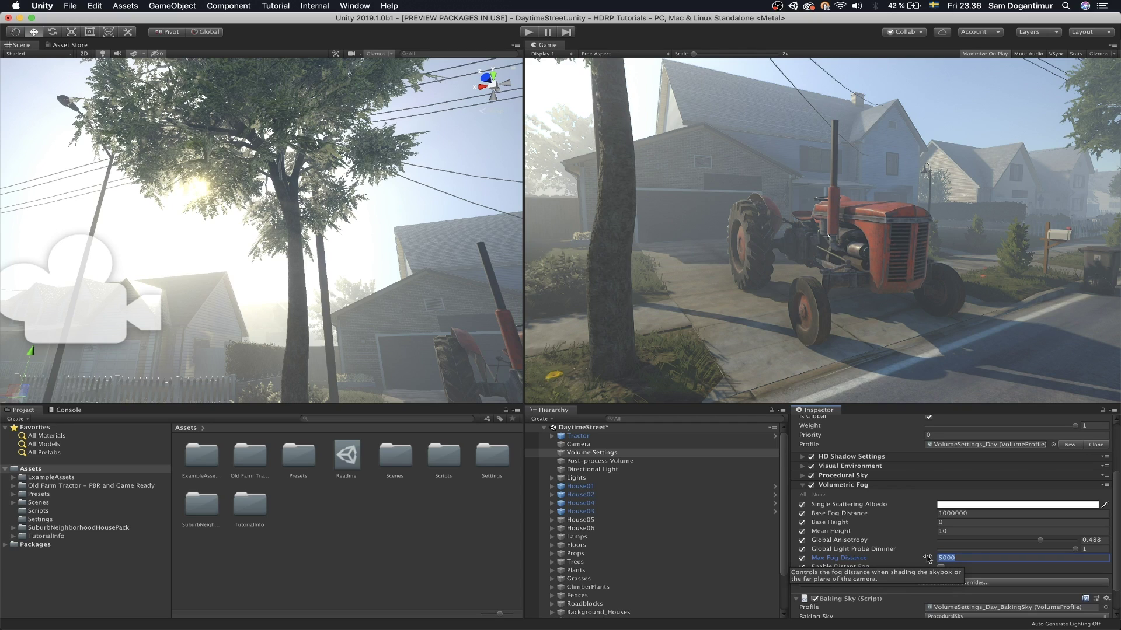
type("5")
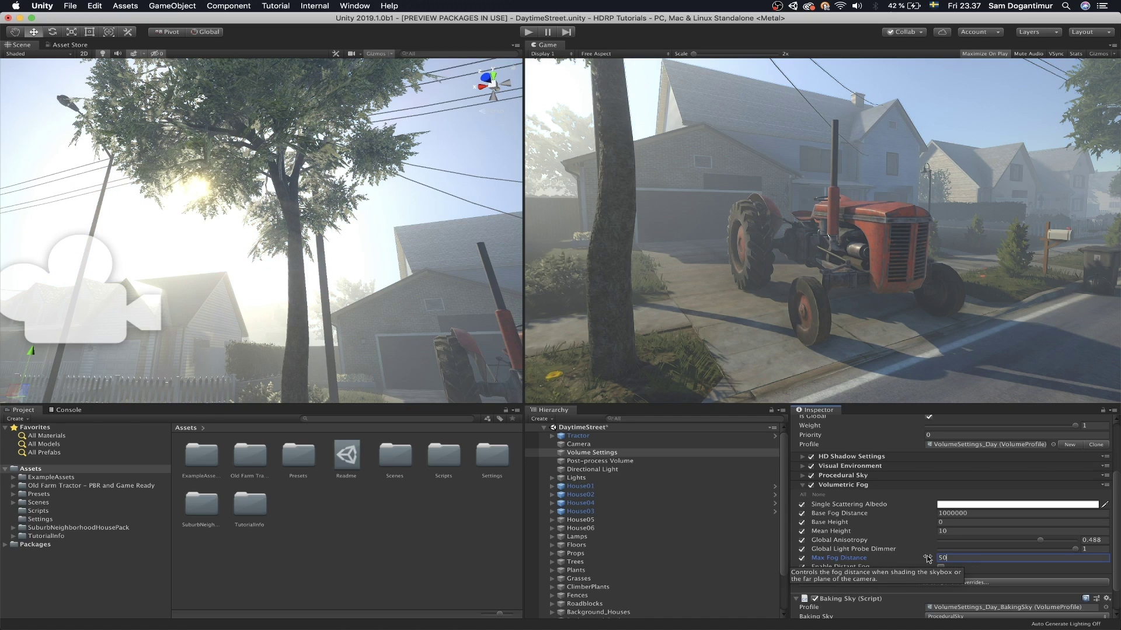
type("0")
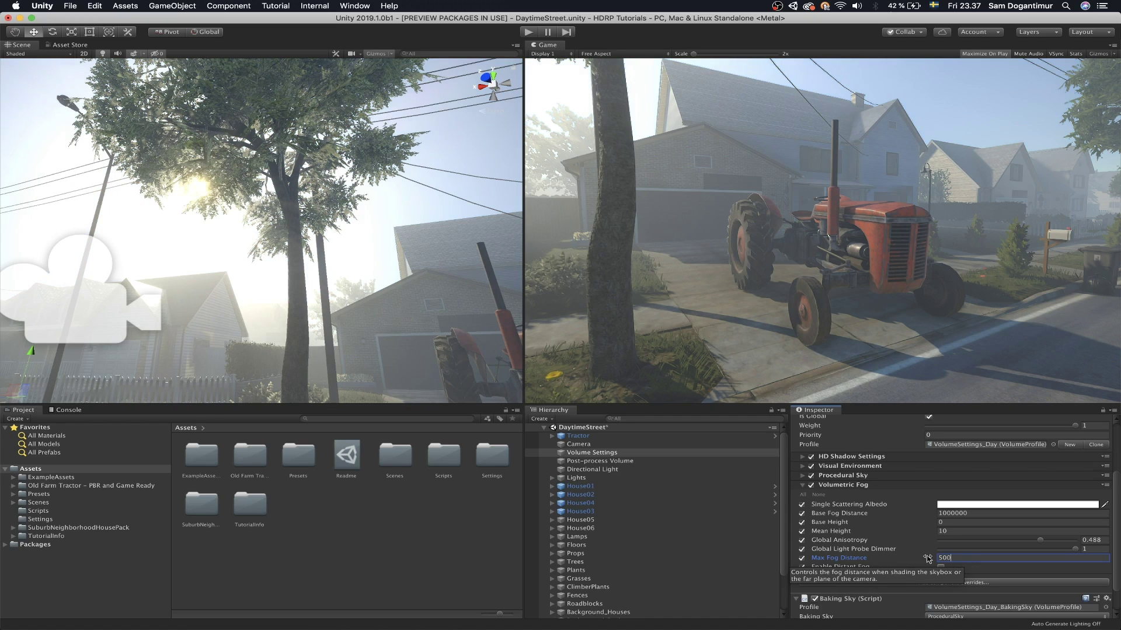
key("BackSpace")
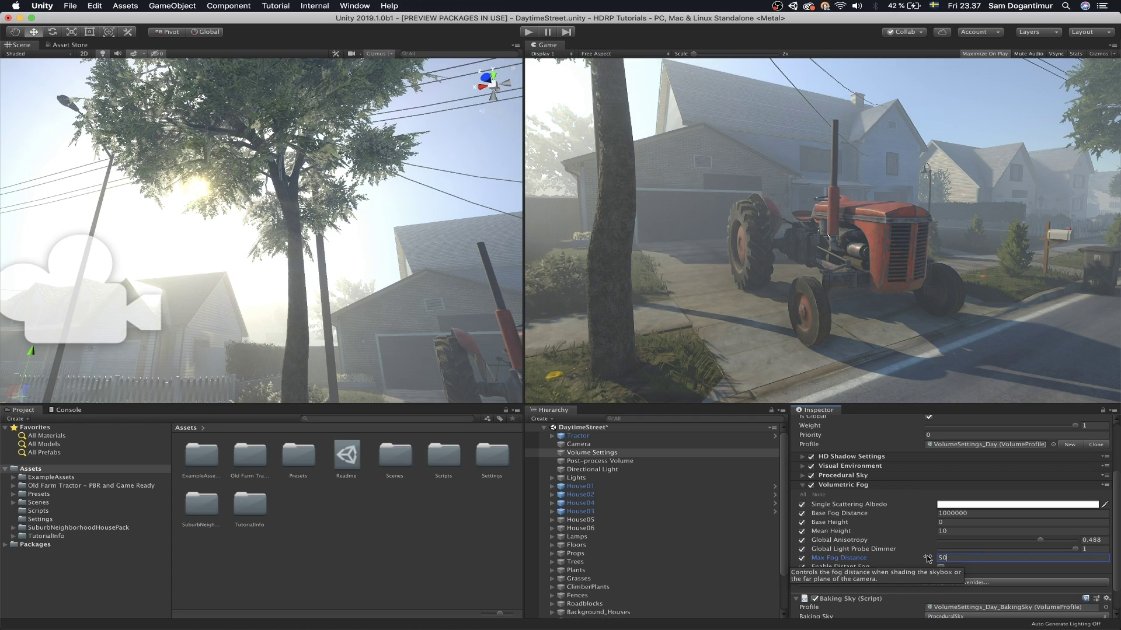
left_click(858, 569)
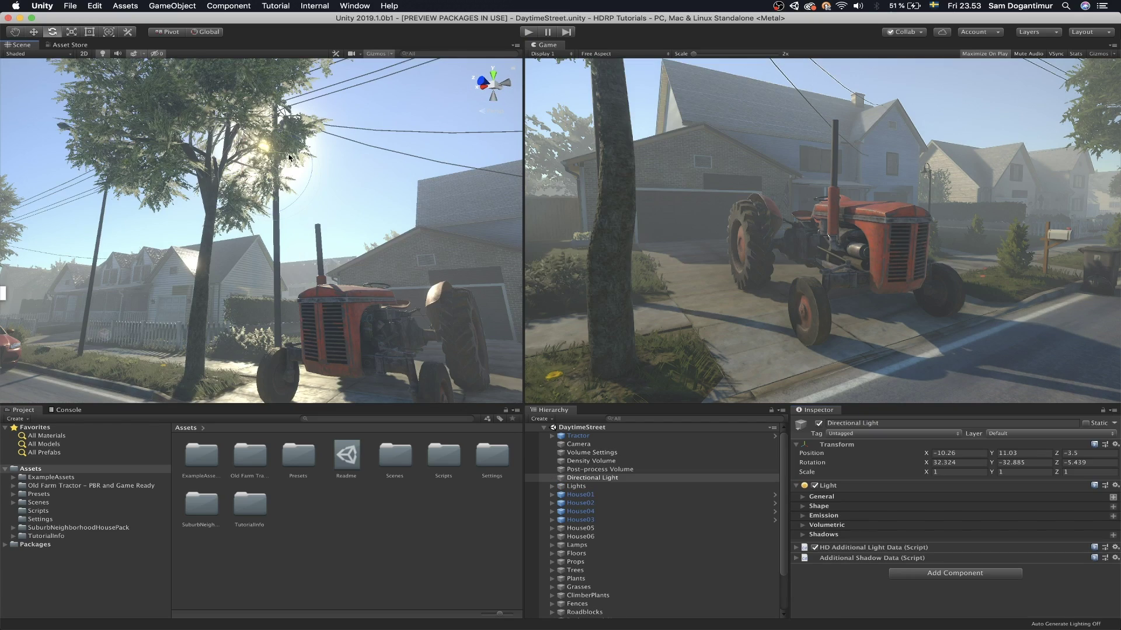
left_click_drag(289, 158, 147, 157)
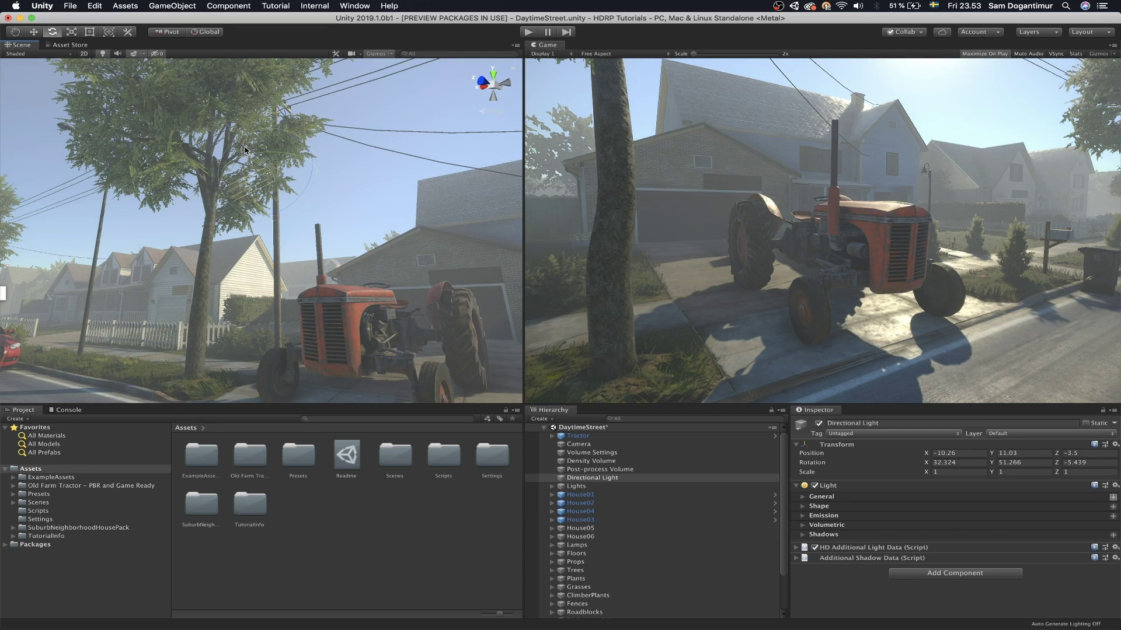
left_click_drag(245, 150, 272, 119)
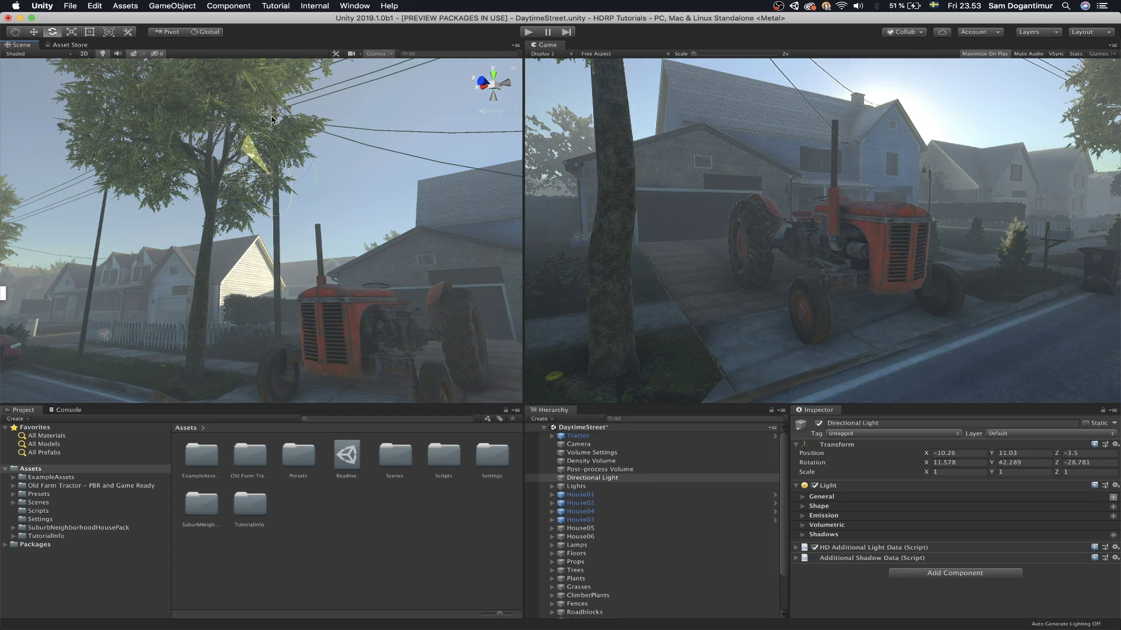
left_click_drag(272, 120, 150, 17)
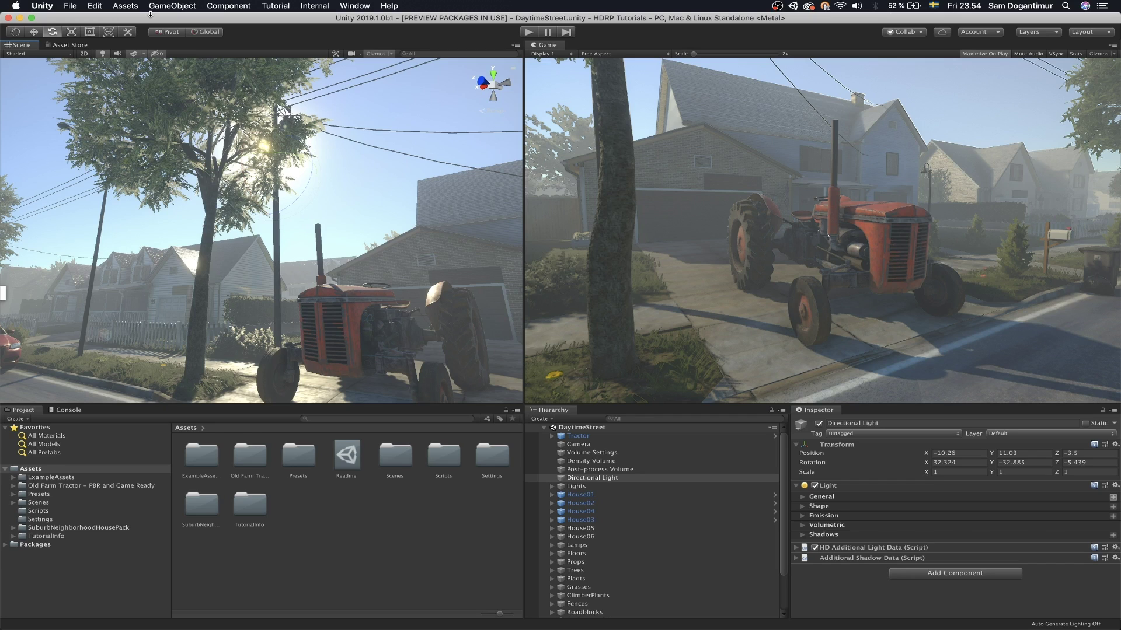
Create a Spot Light and move it beside the tractor
left_click(167, 8)
mouse_move(193, 69)
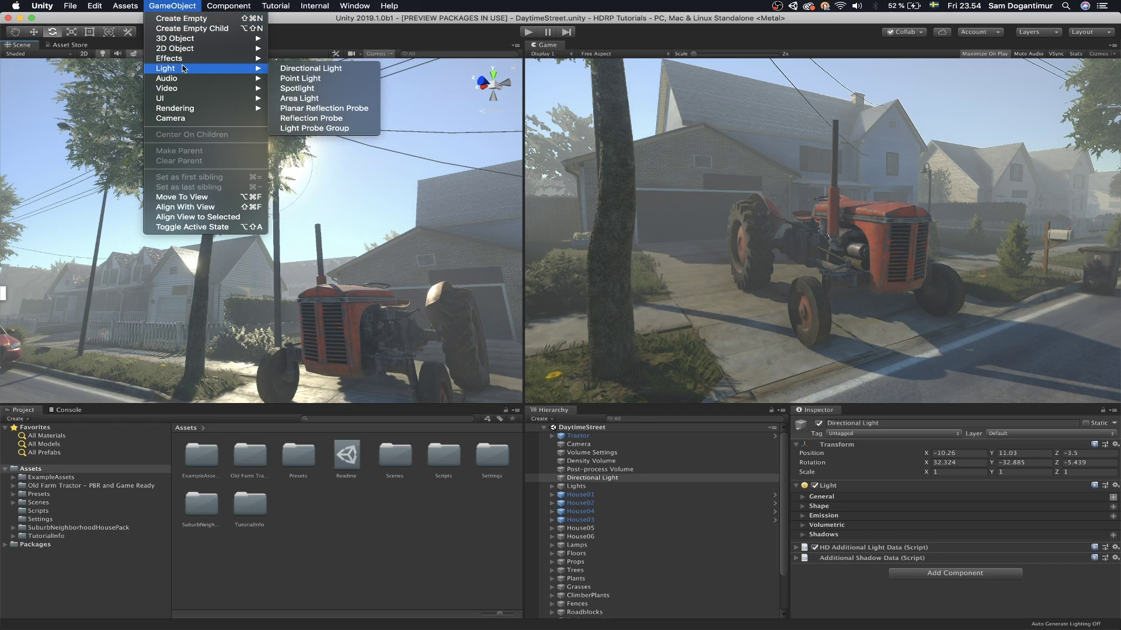
left_click(344, 89)
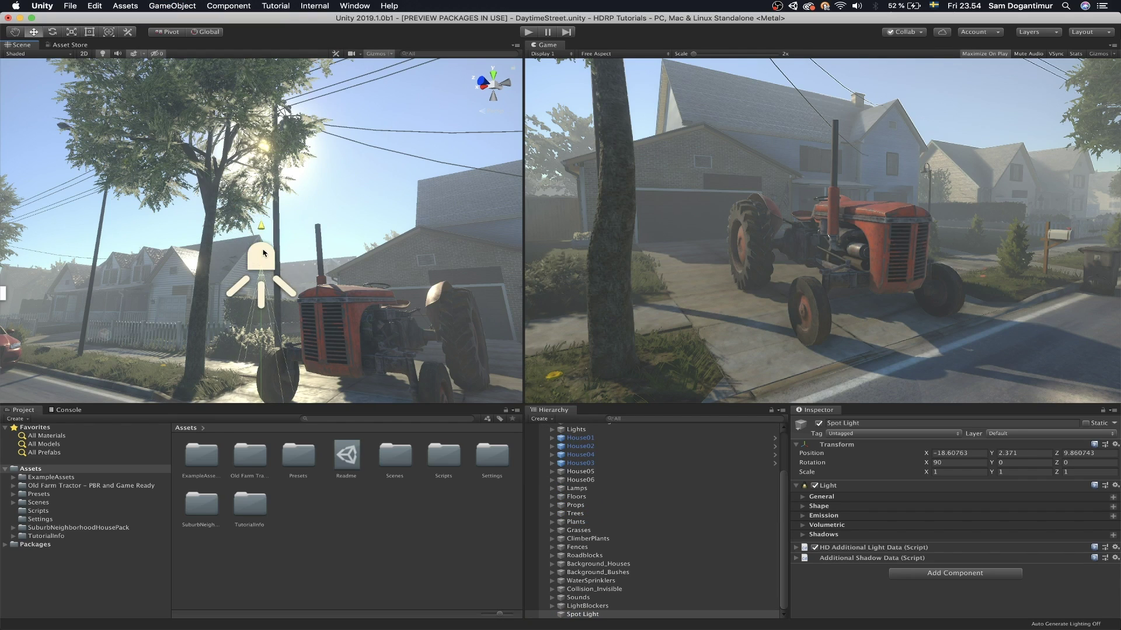
left_click_drag(235, 352, 318, 344)
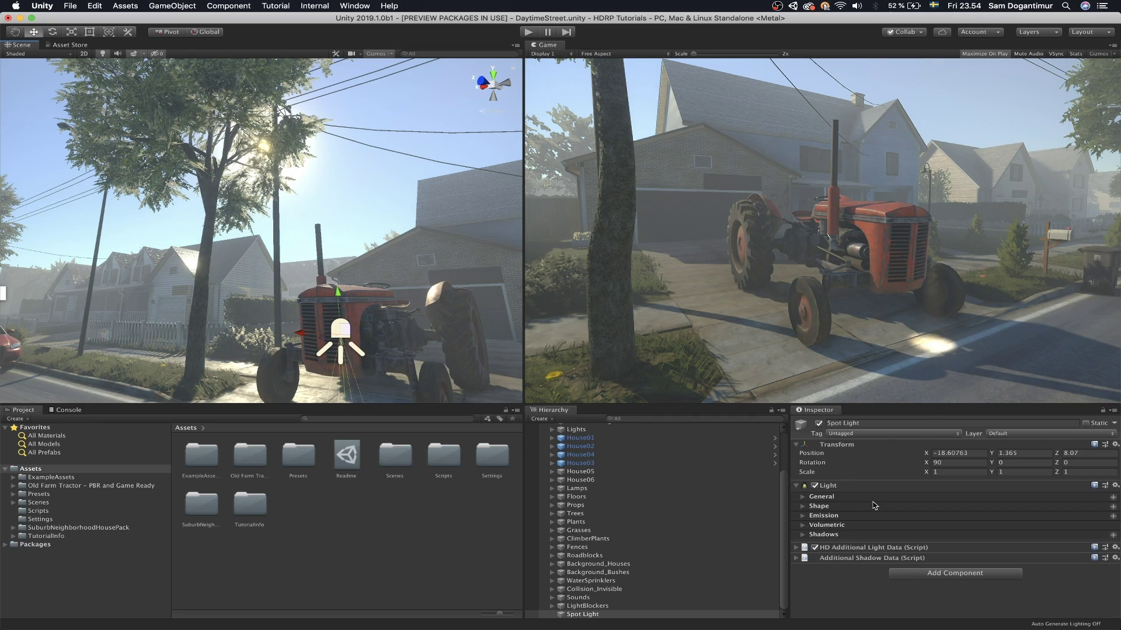
Tilt the Spot Light down to about 60.8 on X and adjust its volumetric dimmer
left_click(838, 525)
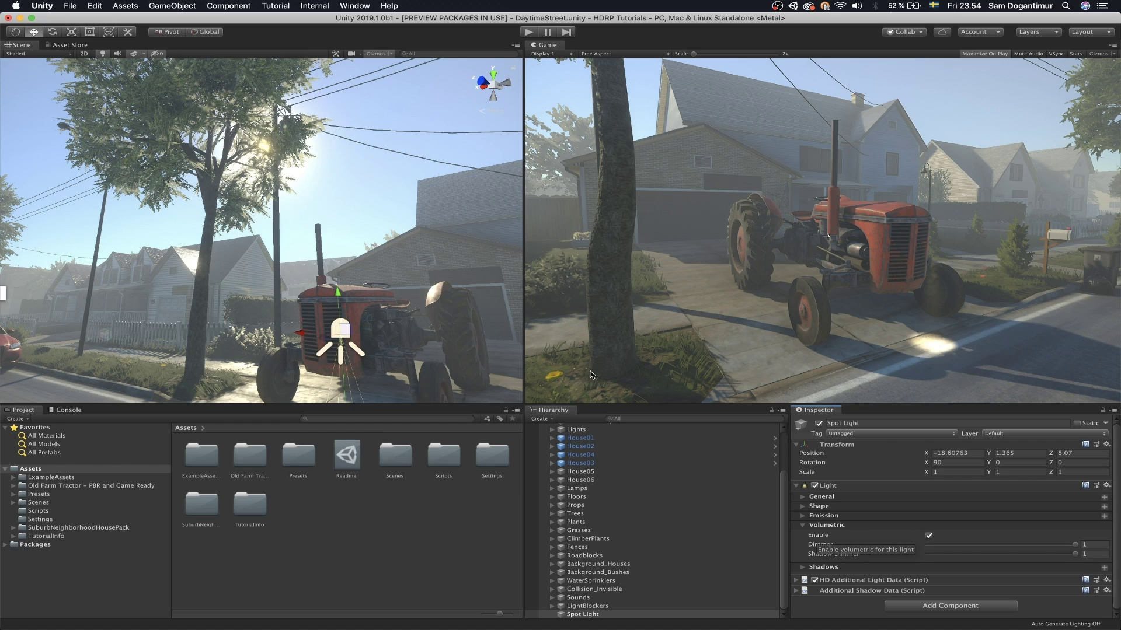
left_click_drag(456, 327, 463, 357, "alt")
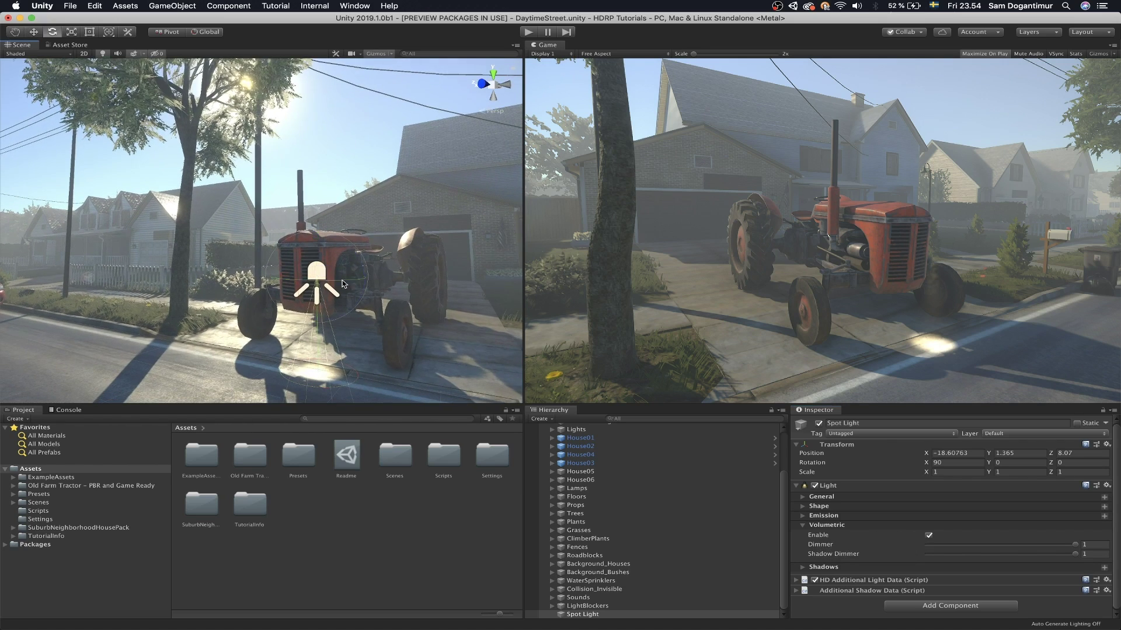
left_click_drag(302, 273, 329, 232)
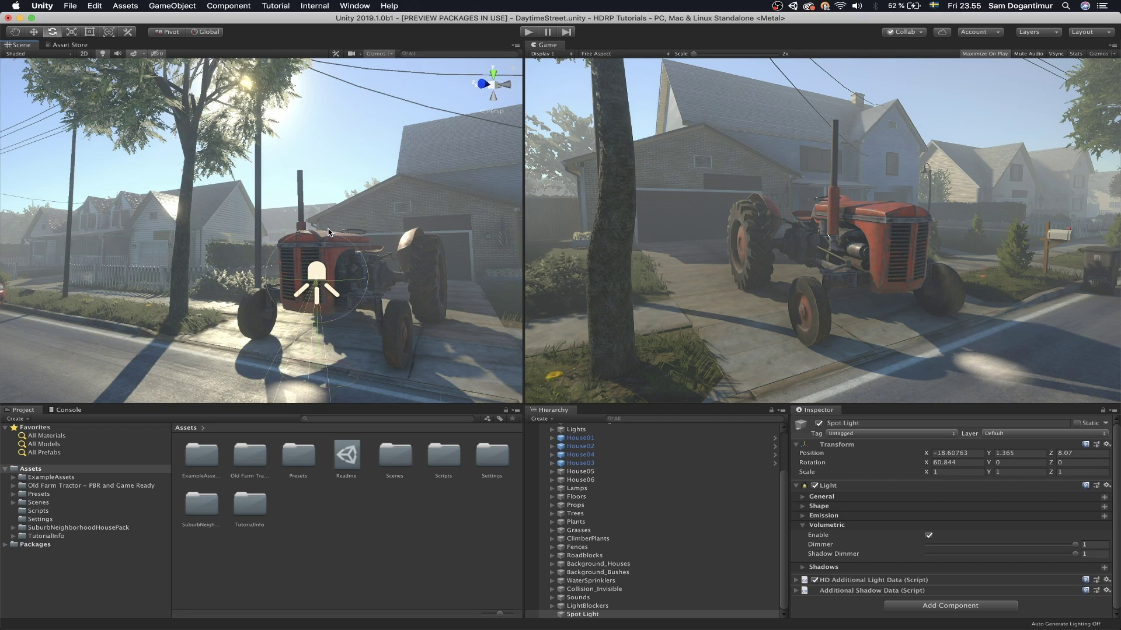
left_click_drag(1022, 545, 1083, 549)
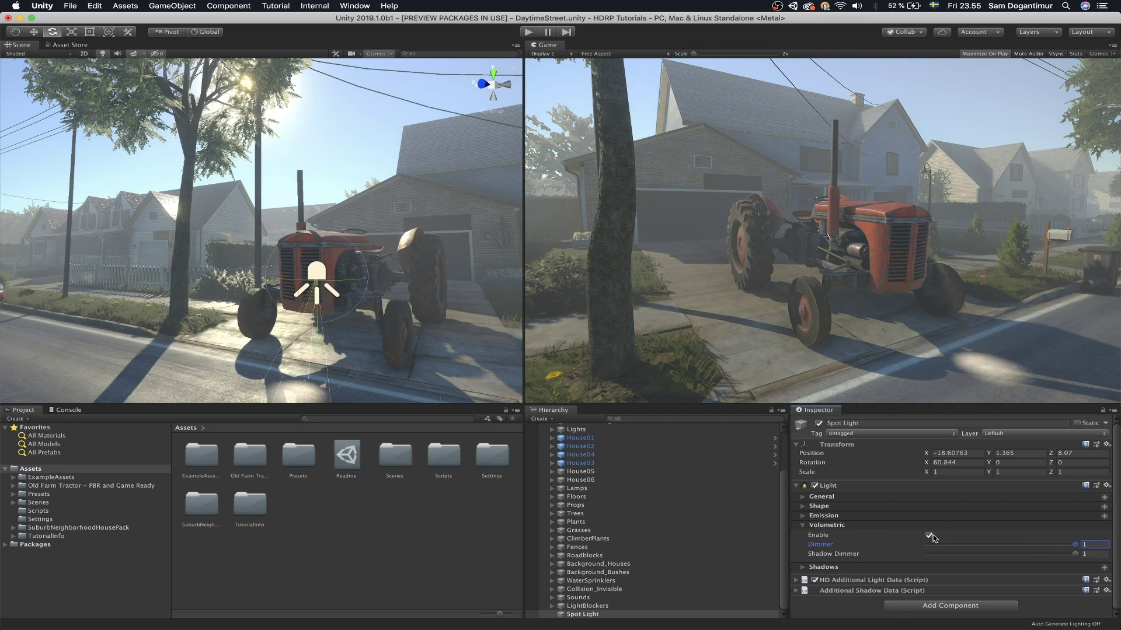